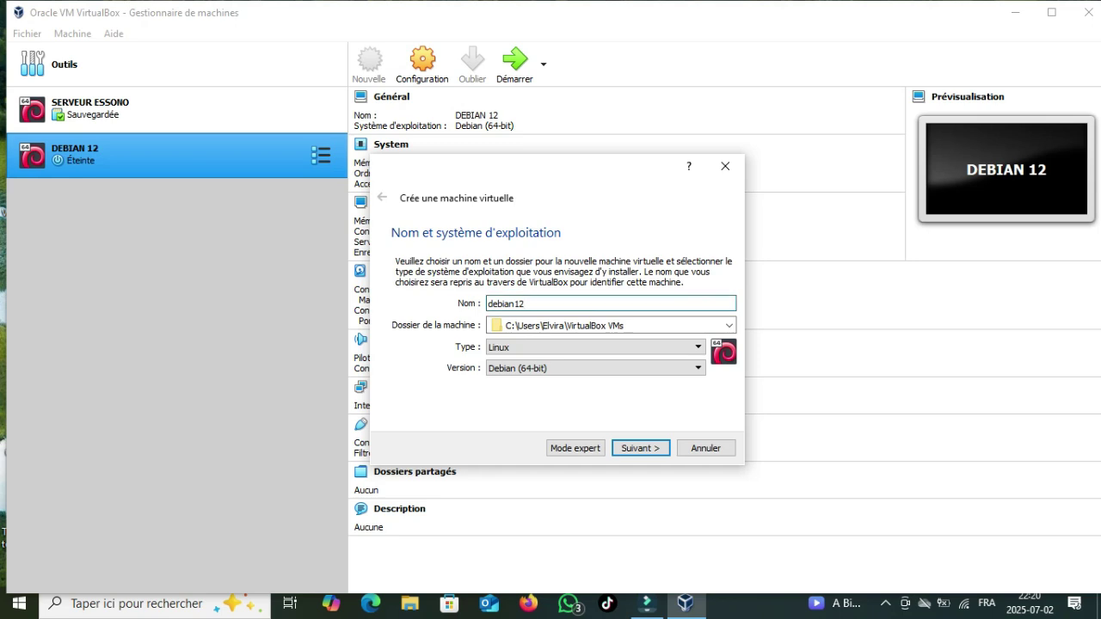
# Step: Set the VM's operating system type to Linux, version Debian (64-bit)
pyautogui.click(593, 346)
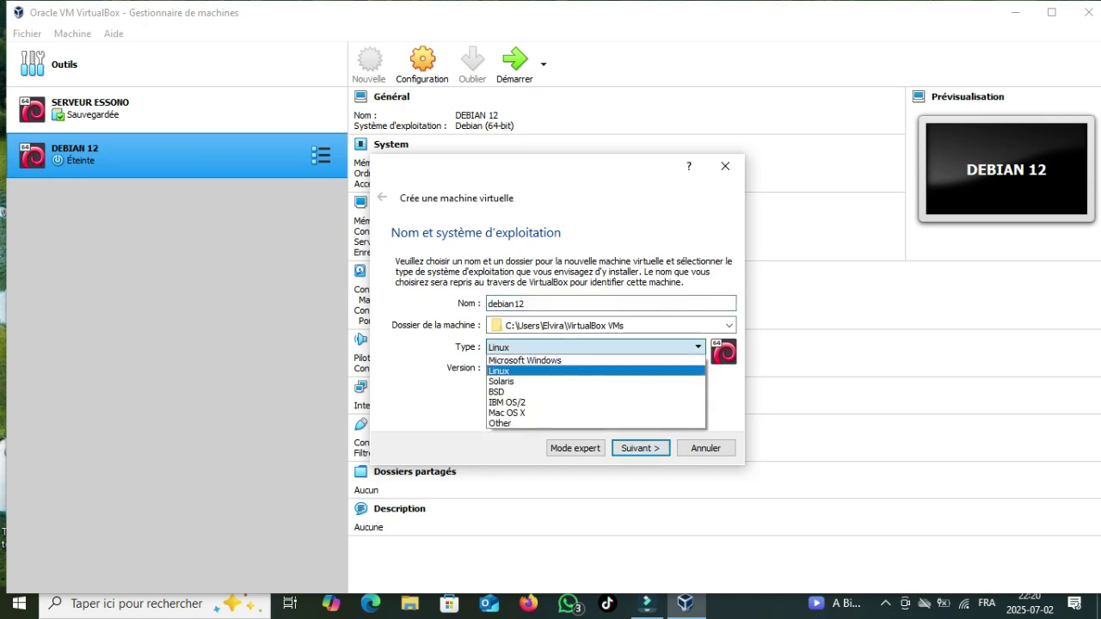
pyautogui.click(507, 371)
pyautogui.click(593, 367)
pyautogui.press('Return')
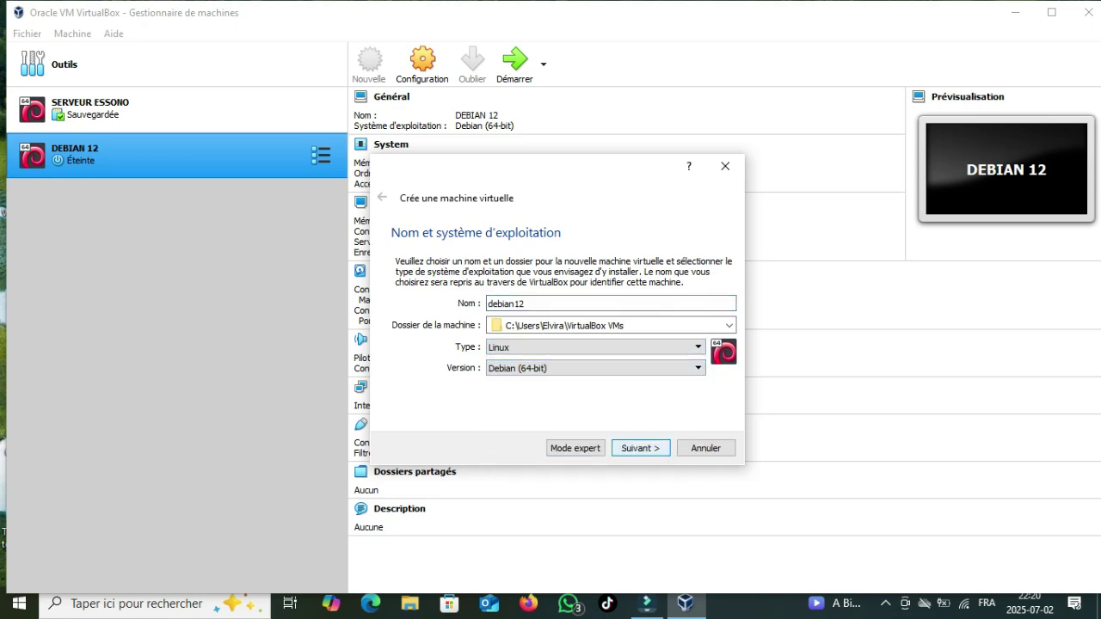
# Step: Give the VM 1024 MB of memory and a new dynamically allocated 8 GB VDI disk
pyautogui.press('Return')
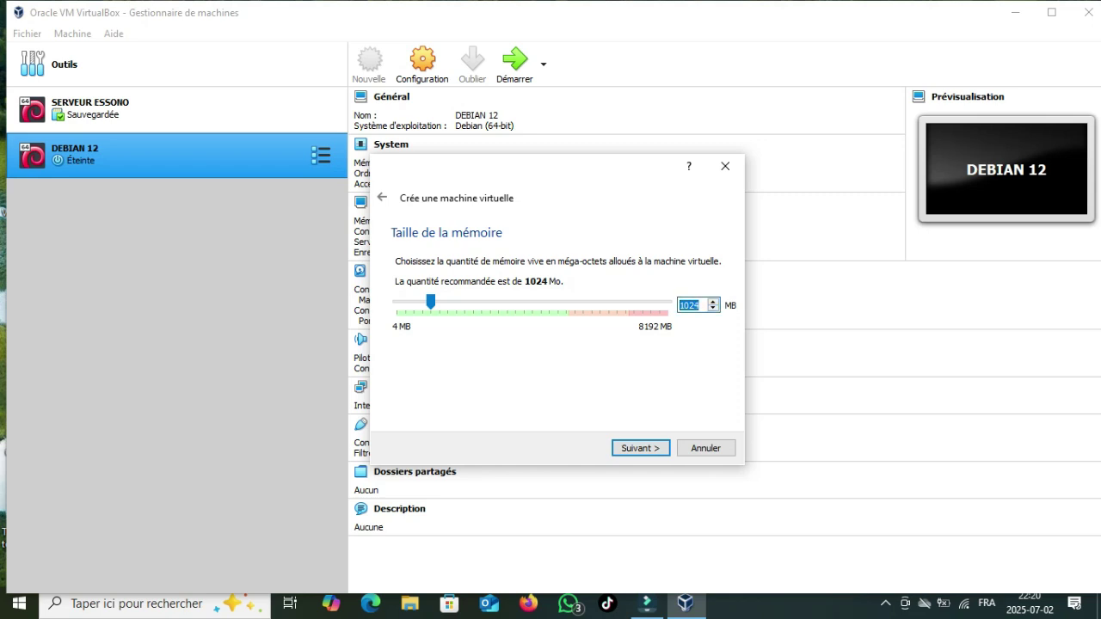
pyautogui.press('Return')
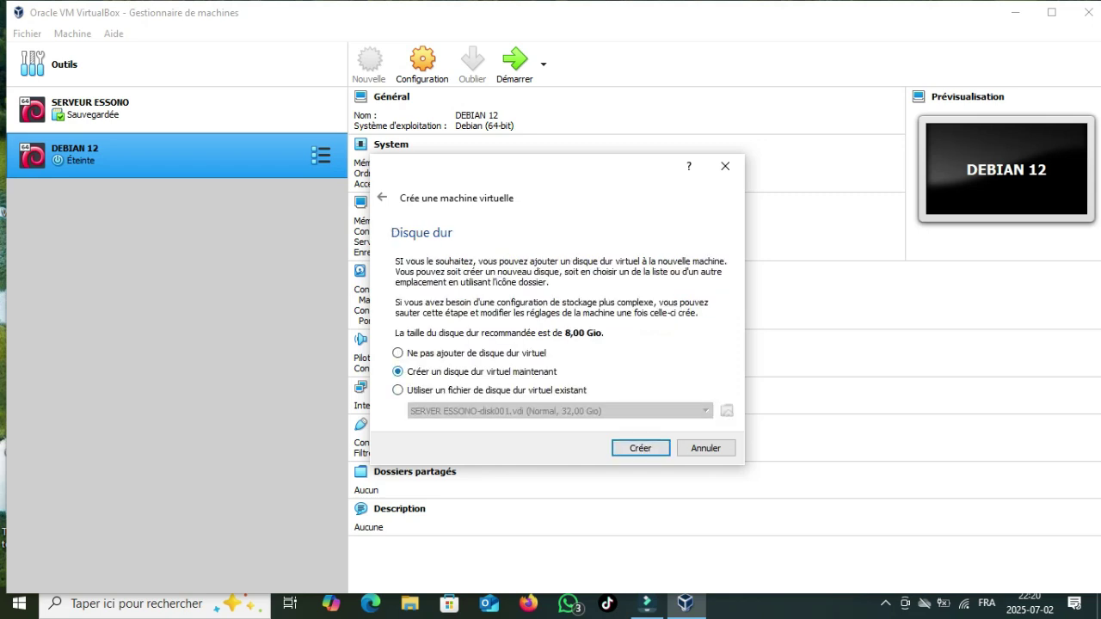
pyautogui.press('Return')
pyautogui.click(382, 298)
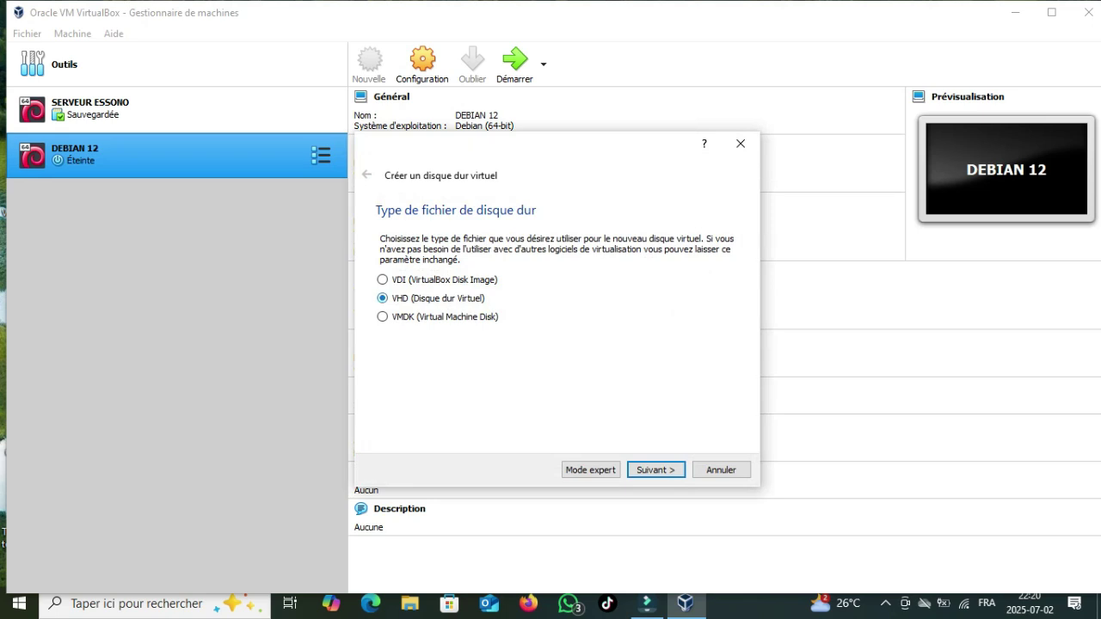
pyautogui.press('Return')
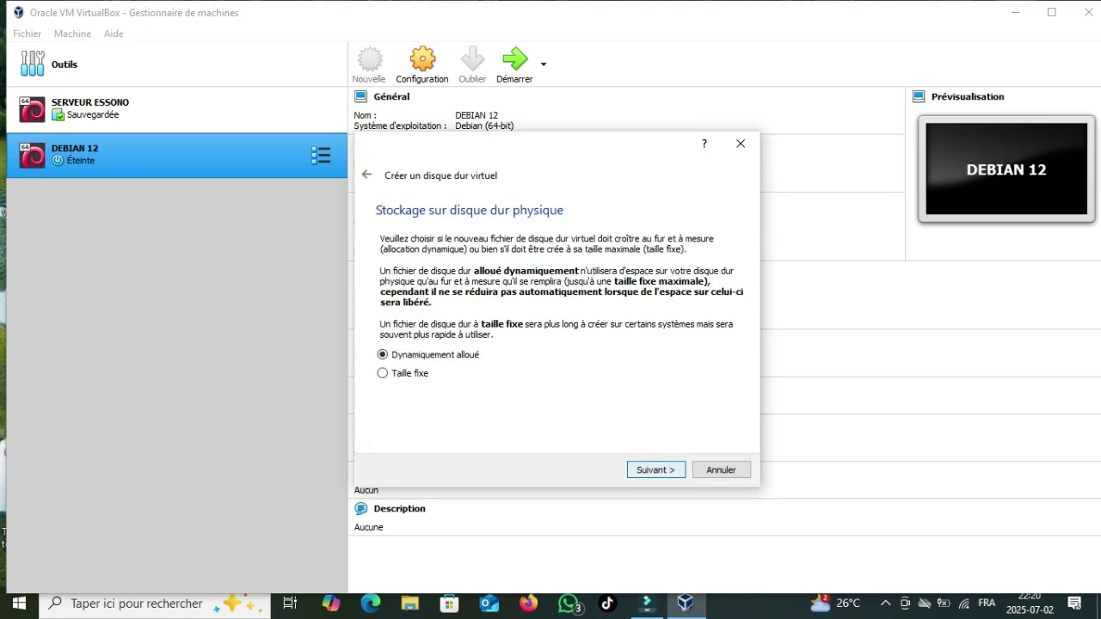
pyautogui.press('Return')
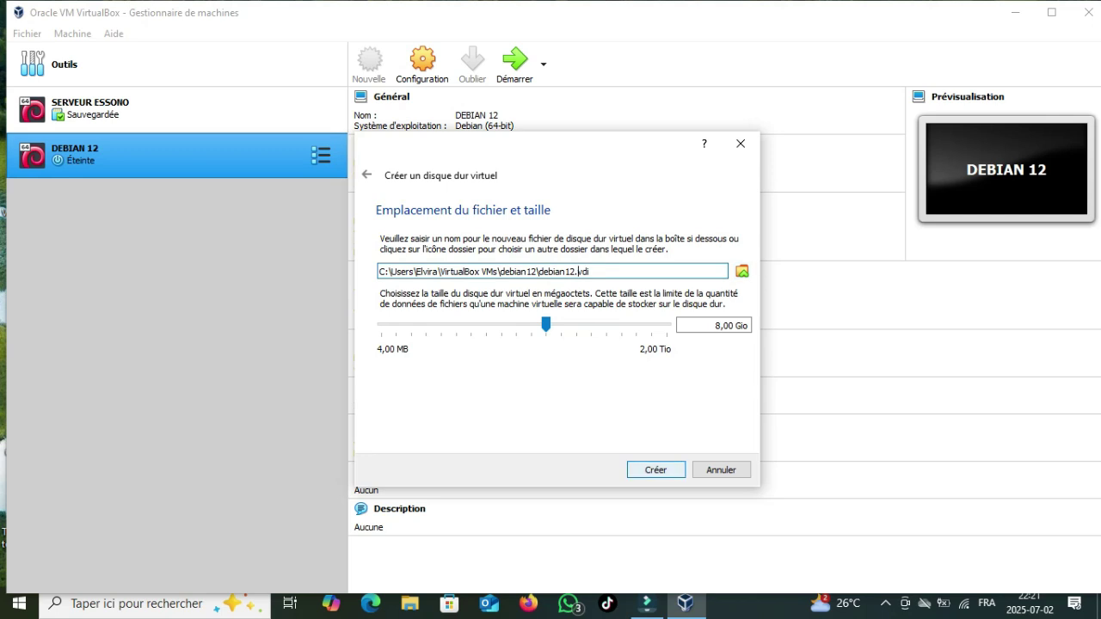
pyautogui.press('Return')
pyautogui.press('Return')
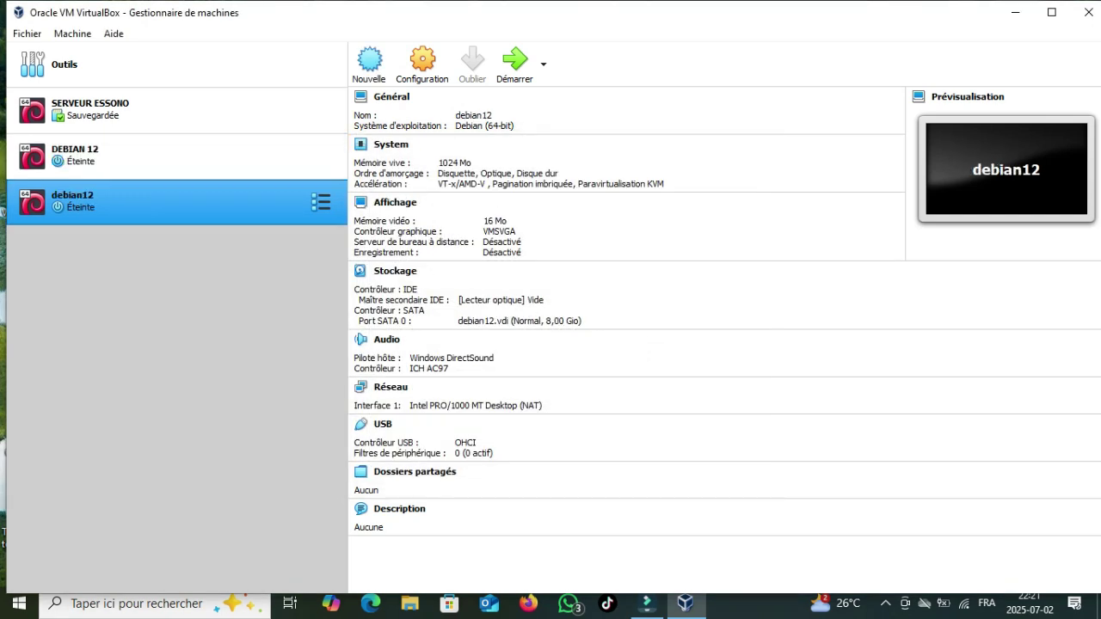
# Step: In debian12's storage settings, mark the empty optical drive as Live CD/DVD
pyautogui.click(320, 201)
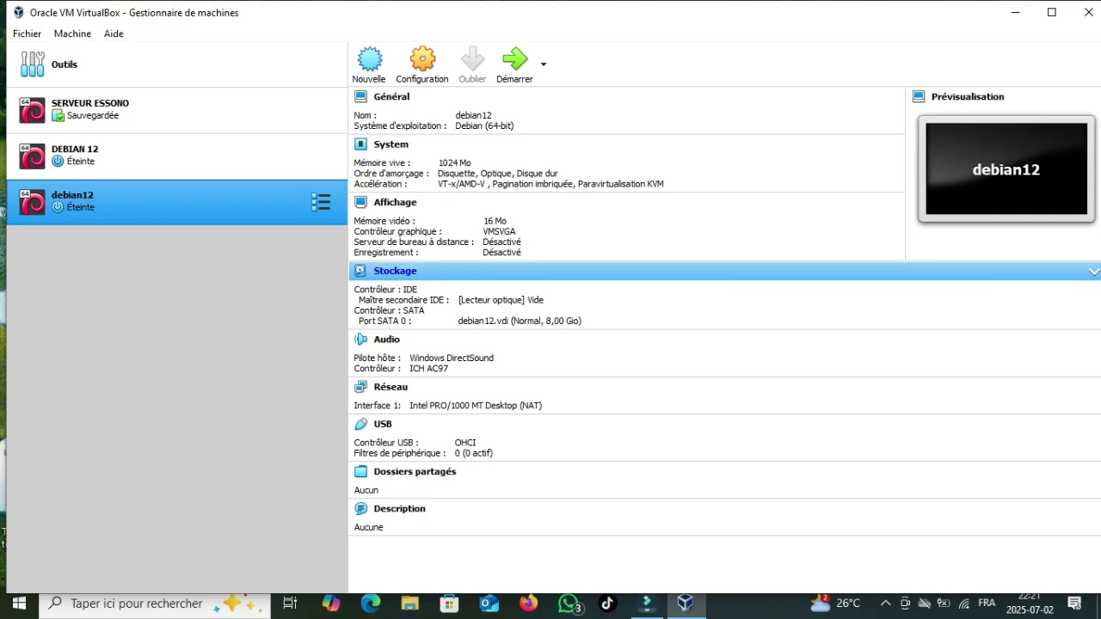
pyautogui.click(395, 270)
pyautogui.click(338, 259)
pyautogui.click(342, 207)
pyautogui.click(461, 192)
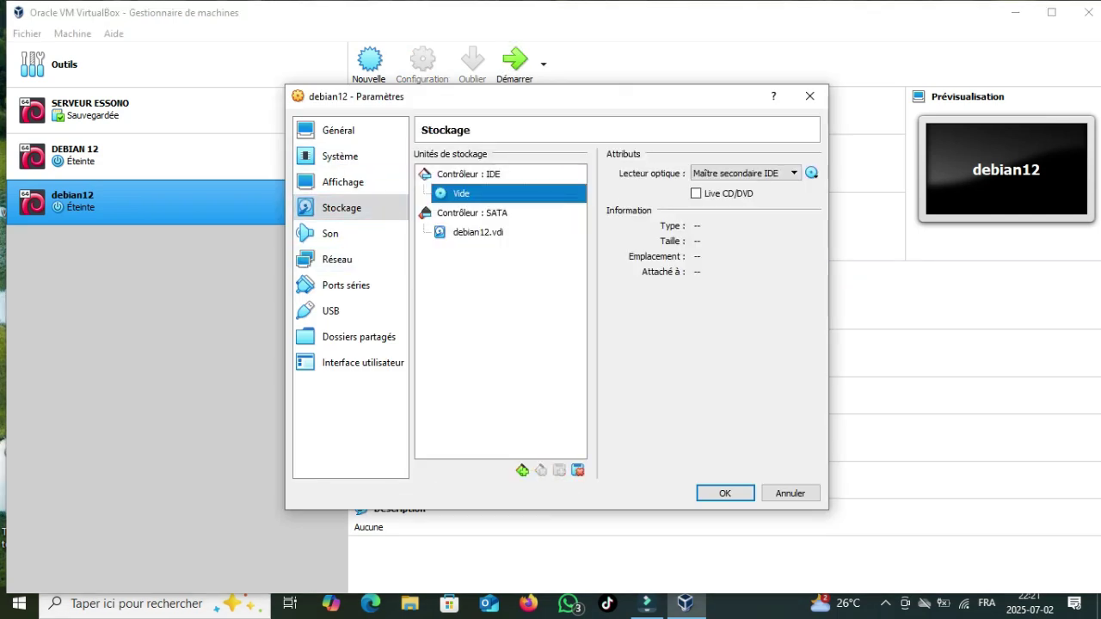
pyautogui.click(695, 194)
# Step: Insert debian-12.11.0-amd64-netinst.iso into the drive, save the settings and start the VM
pyautogui.click(811, 173)
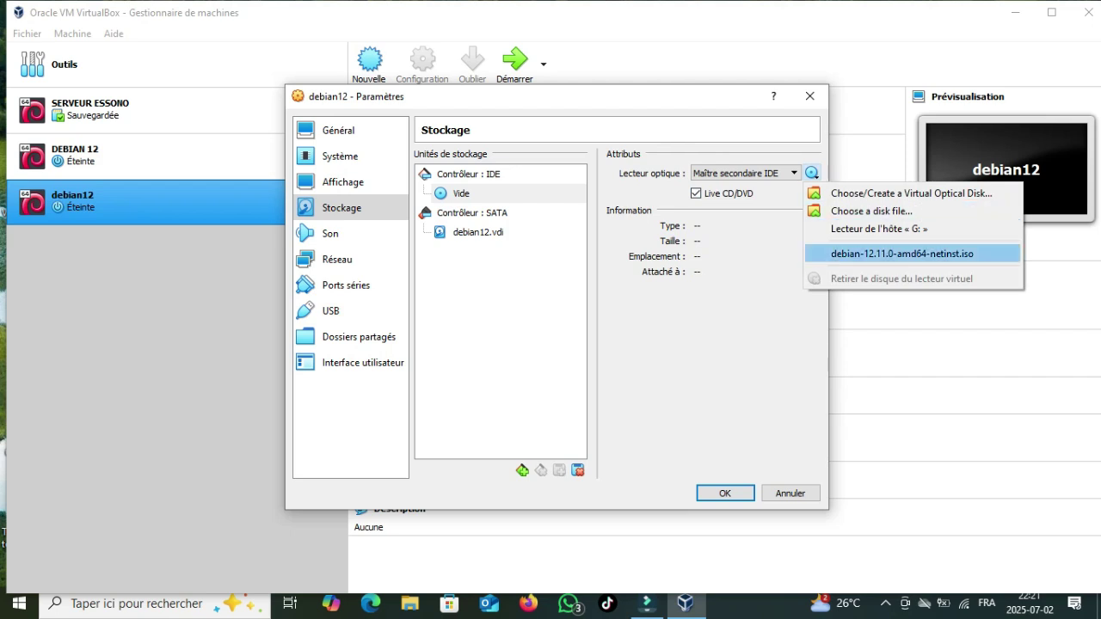
pyautogui.click(901, 254)
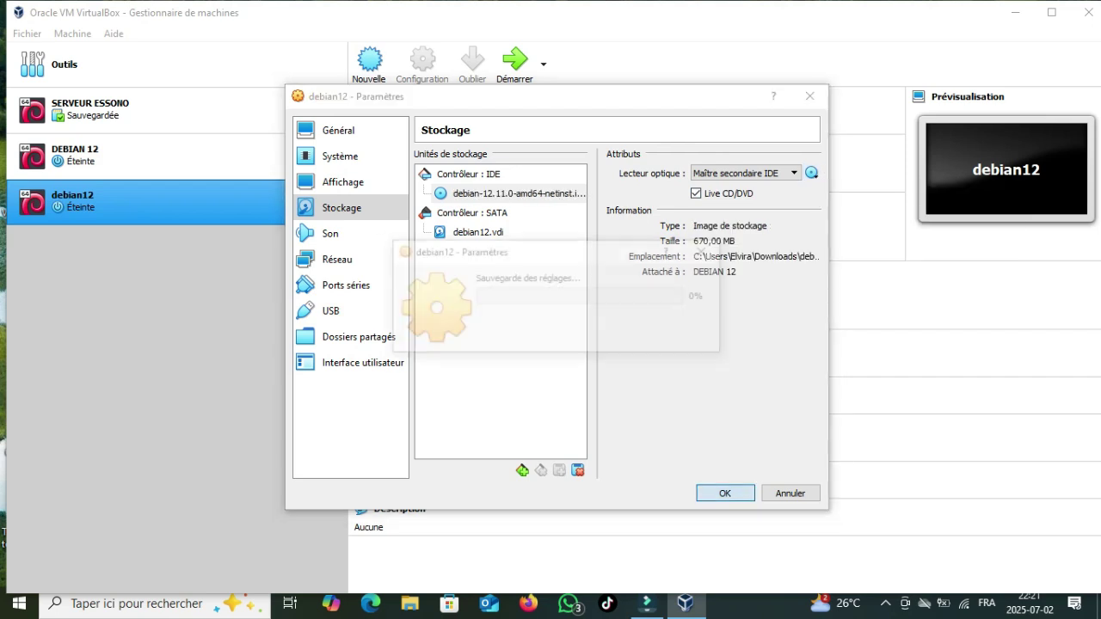
pyautogui.click(725, 493)
pyautogui.click(514, 65)
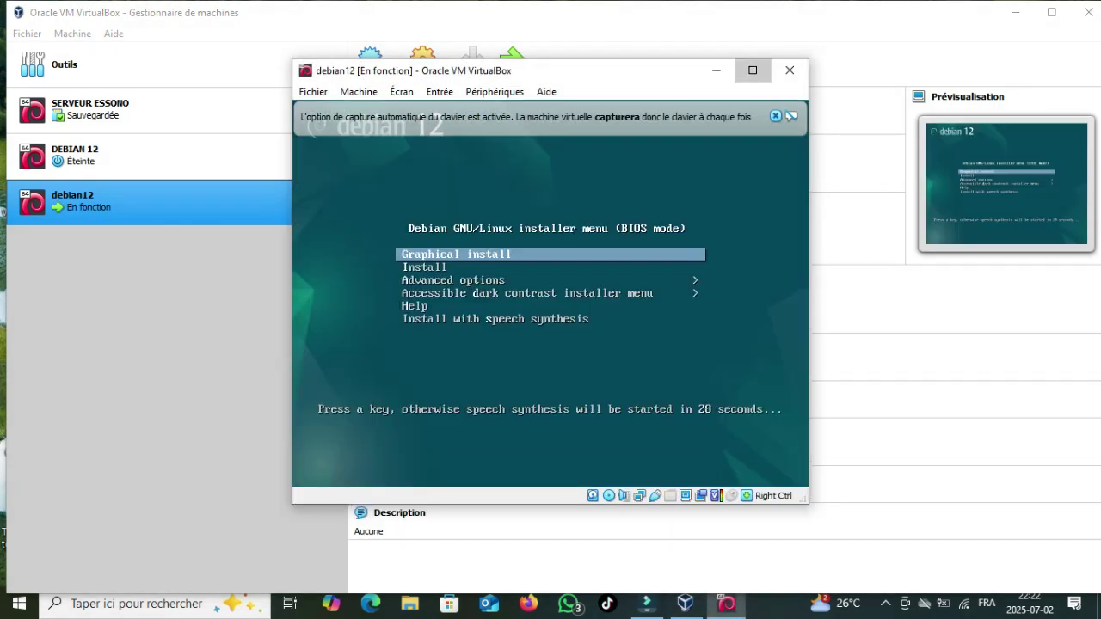
# Step: Maximize the VM window and launch the graphical install with French language, France location and Français keyboard
pyautogui.click(753, 70)
pyautogui.press('Return')
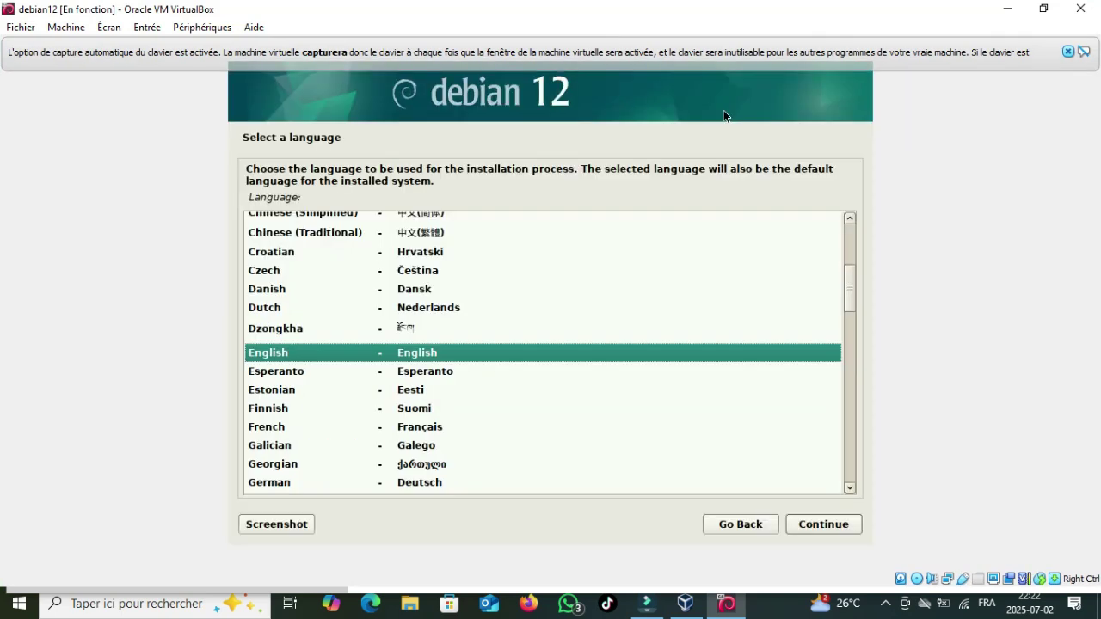
pyautogui.press('Down')
pyautogui.press('Down')
pyautogui.press('Down')
pyautogui.press('Down')
pyautogui.press('Return')
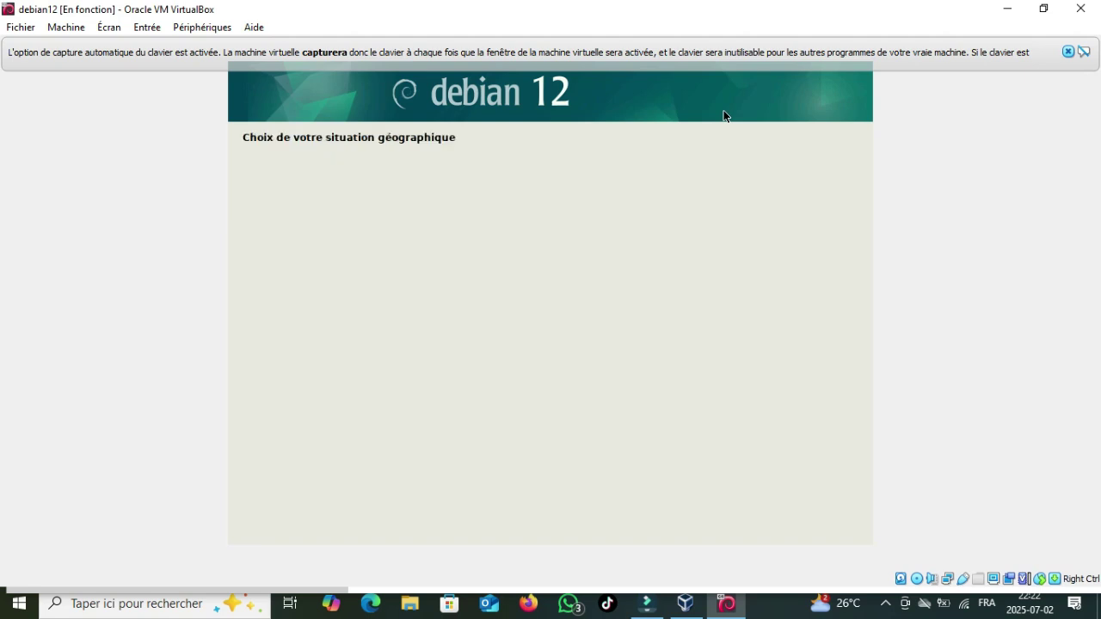
pyautogui.press('Return')
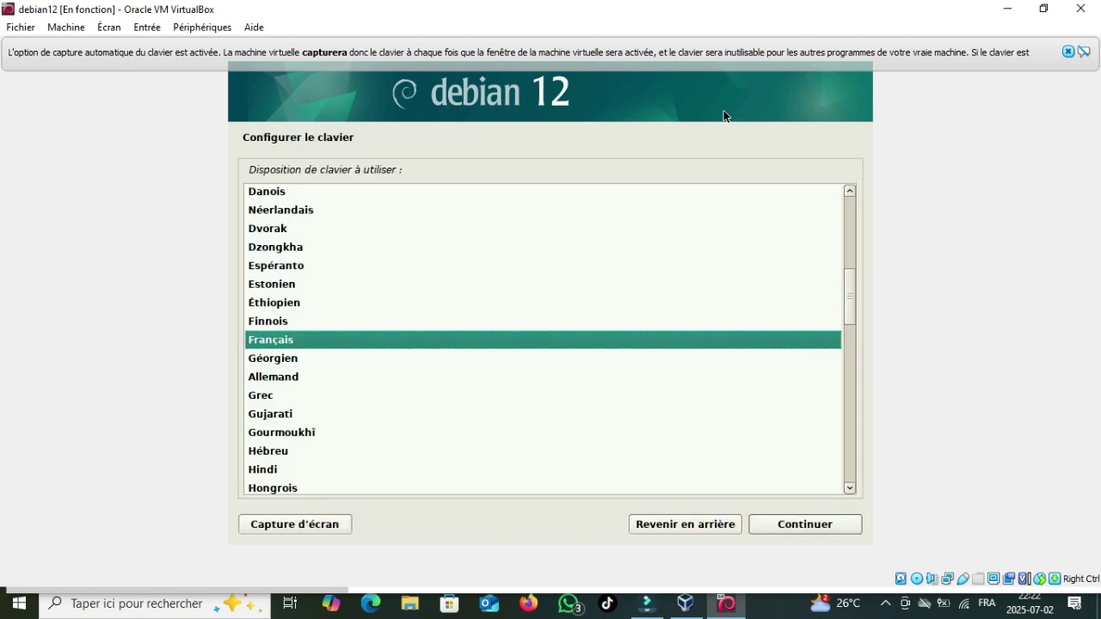
pyautogui.press('Return')
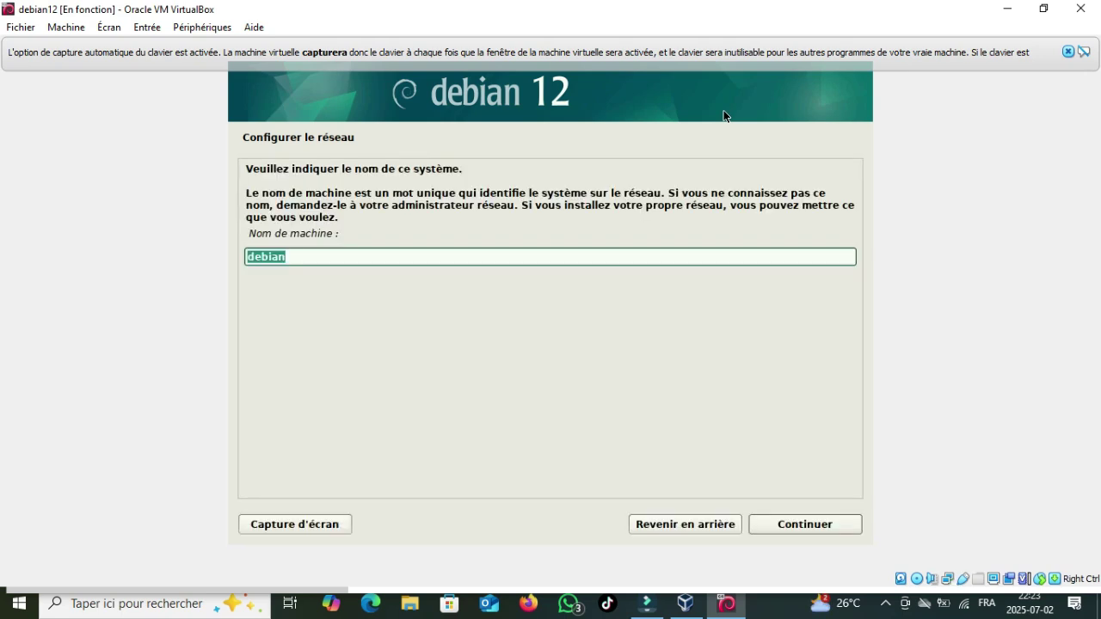
# Step: Keep hostname debian with an empty domain, and enter and confirm the root password
pyautogui.press('Return')
pyautogui.press('Return')
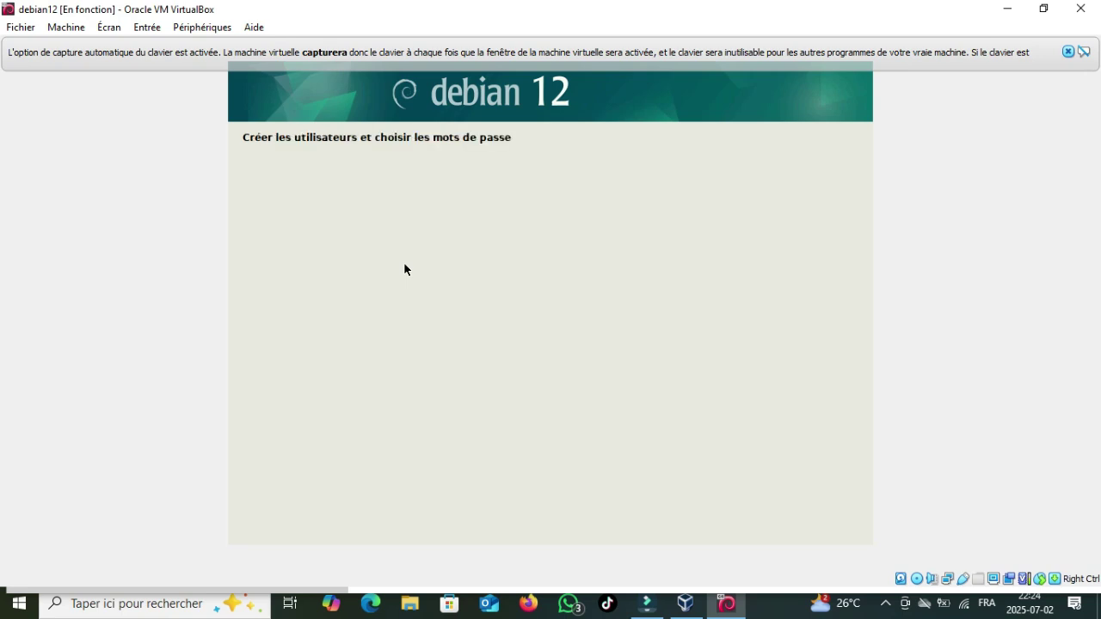
pyautogui.write('****')
pyautogui.press('Return')
pyautogui.write('****')
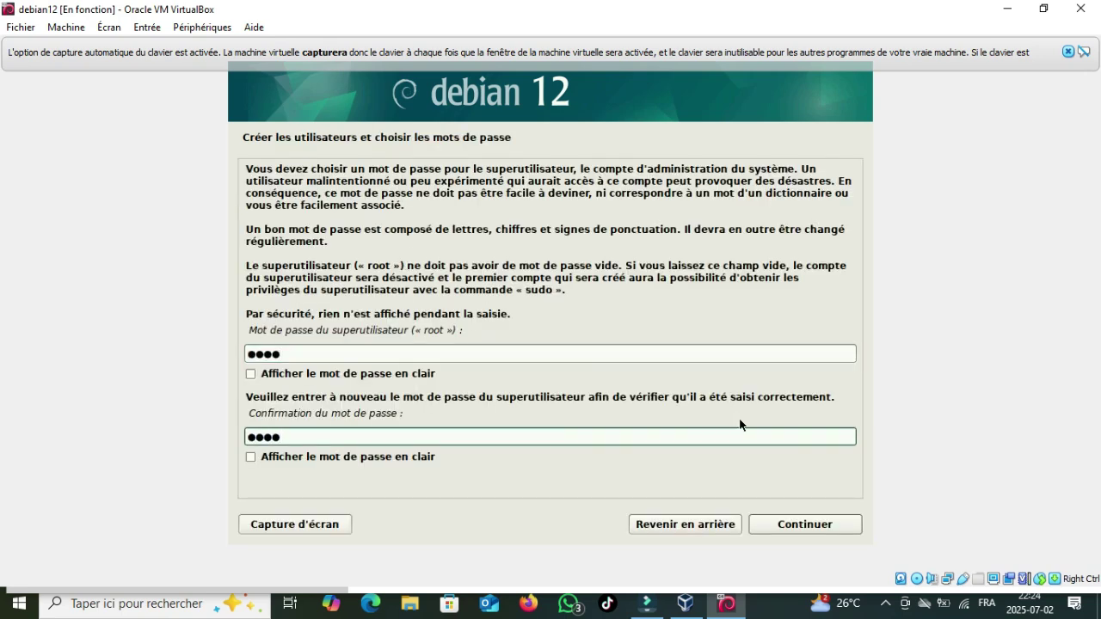
pyautogui.click(805, 524)
# Step: Create the user account with its full name, the suggested login and a confirmed password
pyautogui.write('inf')
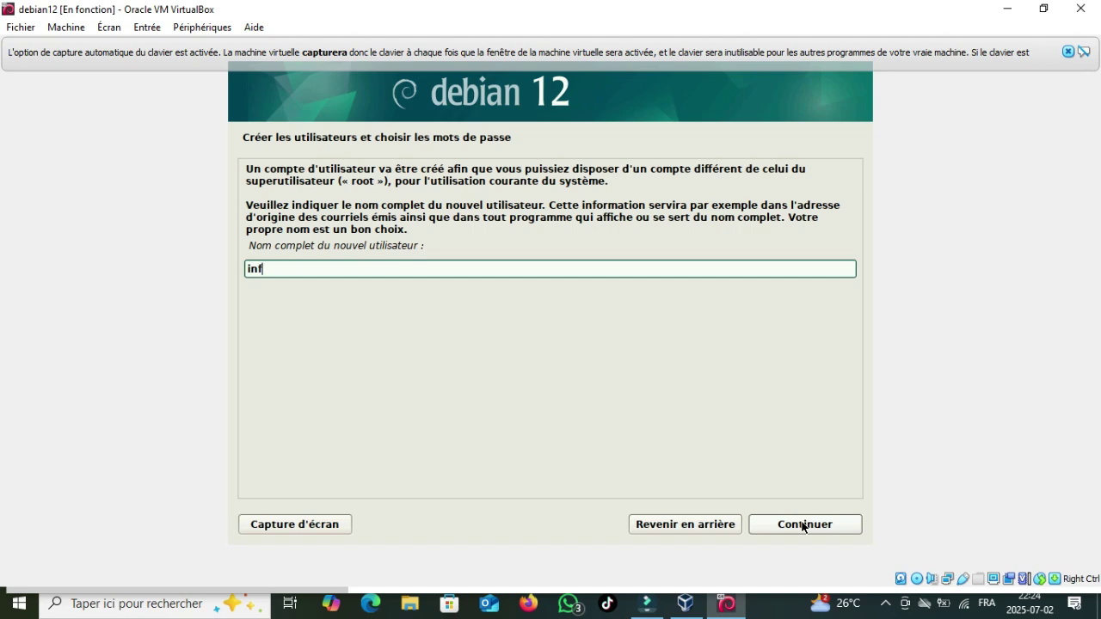
pyautogui.write('inity ,q')
pyautogui.press('BackSpace')
pyautogui.press('BackSpace')
pyautogui.write('man tech')
pyautogui.click(808, 531)
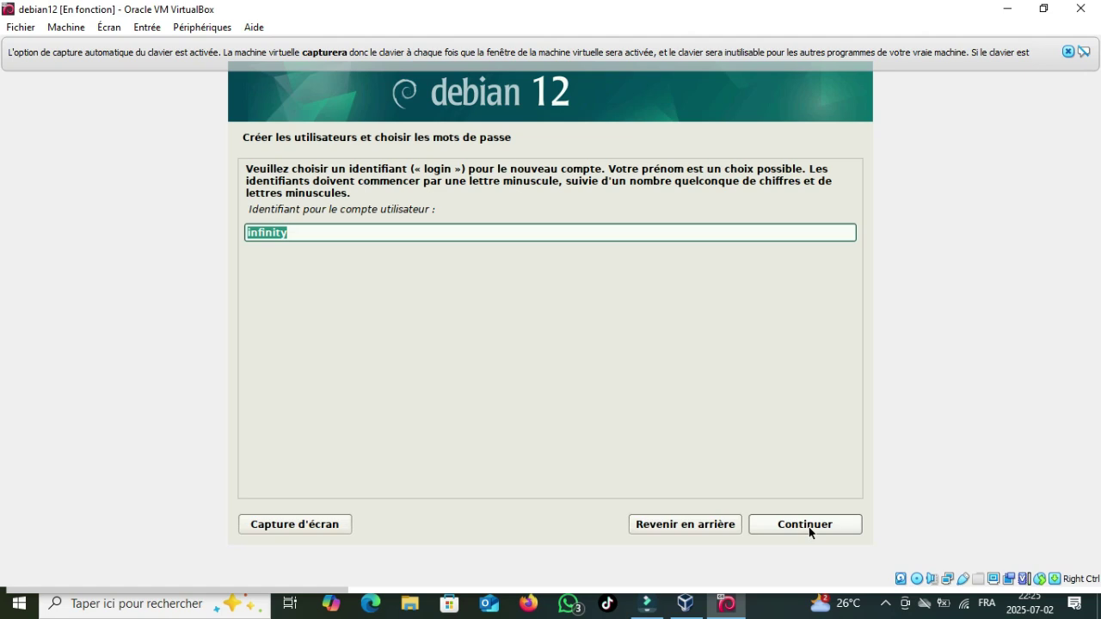
pyautogui.click(808, 531)
pyautogui.write('****')
pyautogui.press('Tab')
pyautogui.press('Tab')
pyautogui.write('****')
pyautogui.click(809, 532)
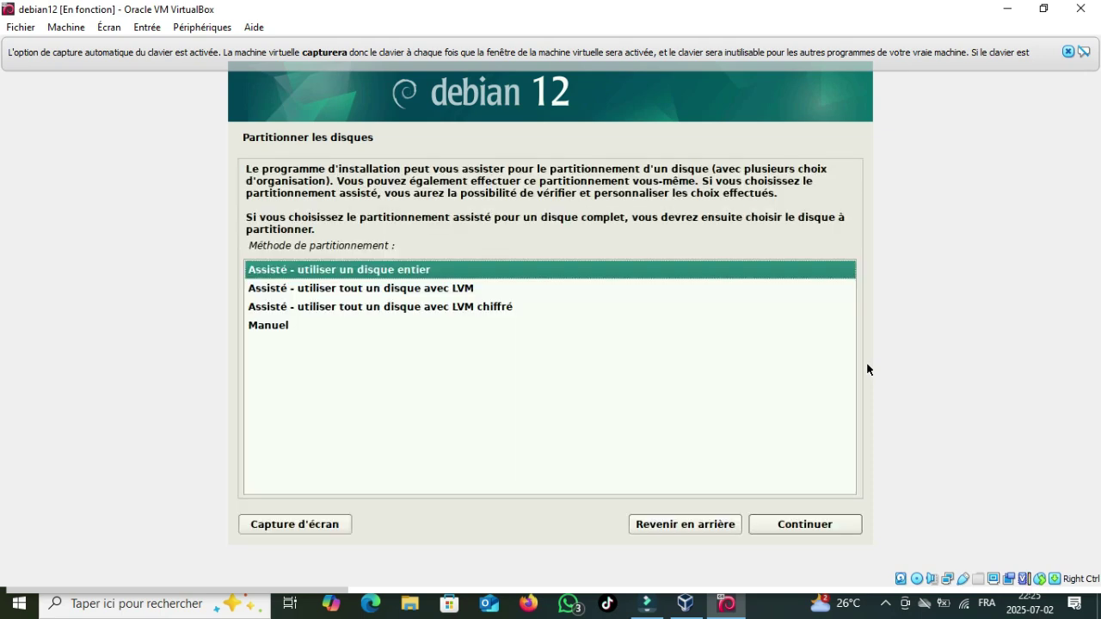
# Step: Use guided partitioning on the whole 8.6 GB disk, all files in one partition, and write it to disk
pyautogui.press('Return')
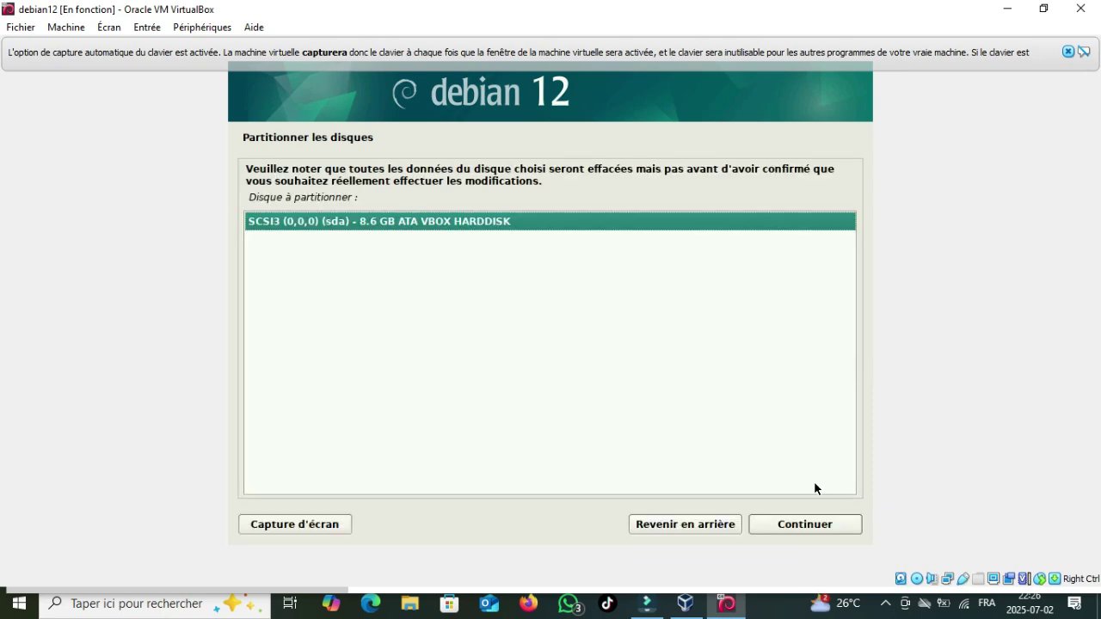
pyautogui.click(796, 523)
pyautogui.click(798, 524)
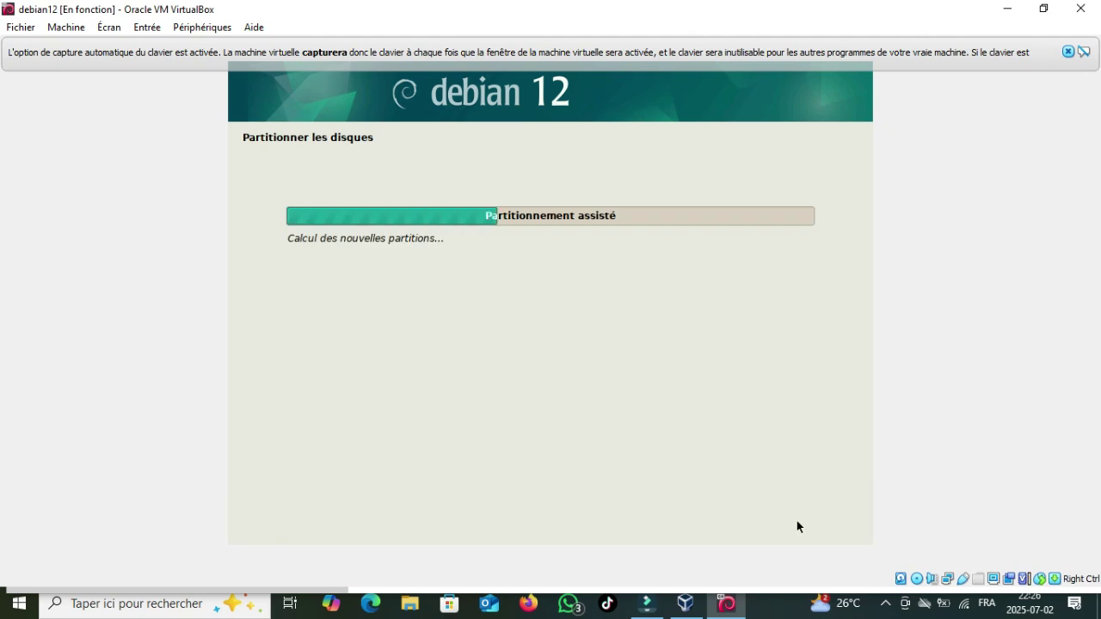
pyautogui.click(798, 525)
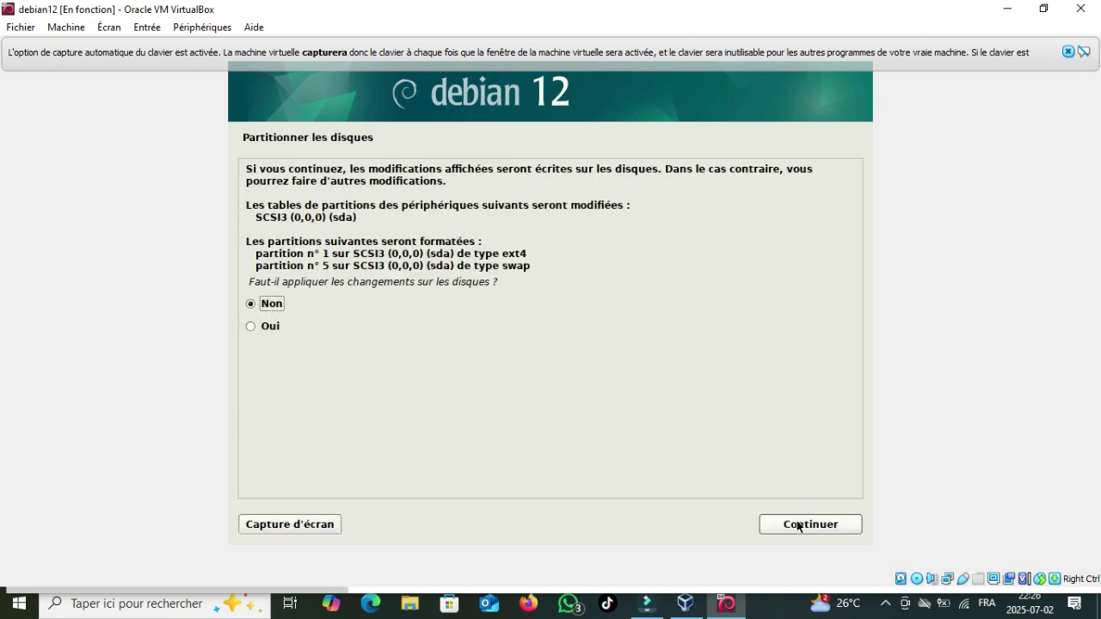
pyautogui.press('Down')
pyautogui.click(798, 522)
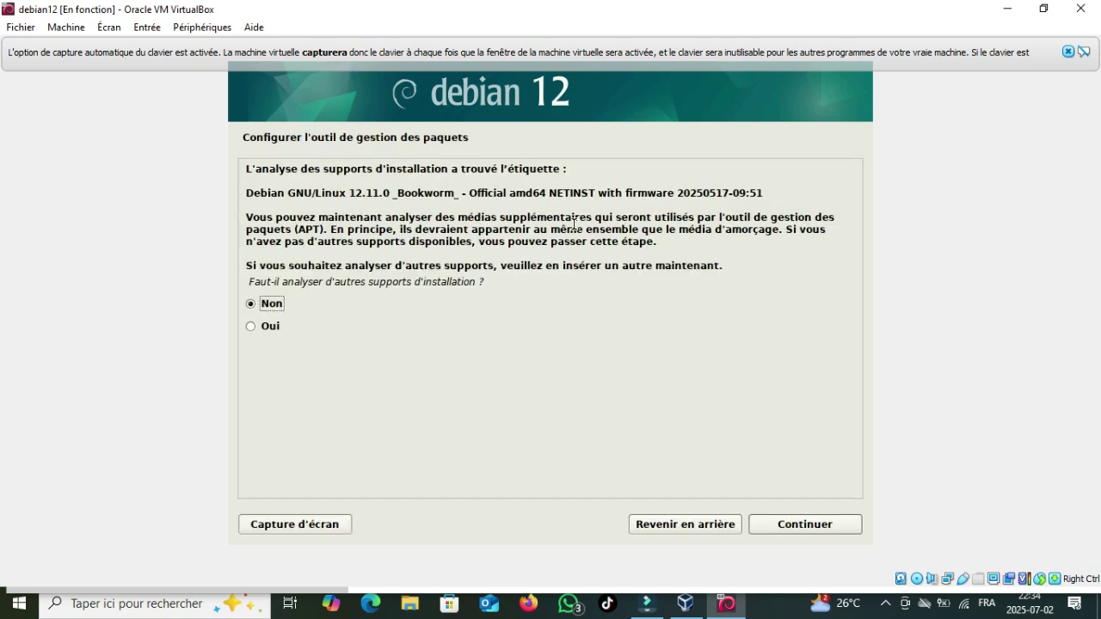
# Step: Decline scanning other media and choose France with deb.debian.org as the archive mirror
pyautogui.press('Return')
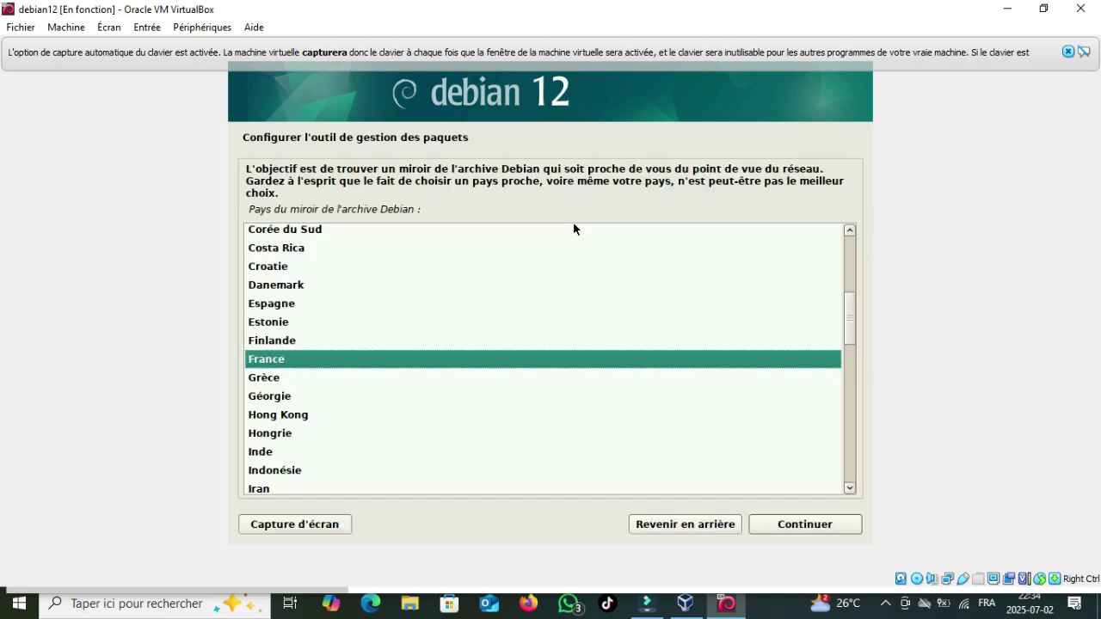
pyautogui.press('Return')
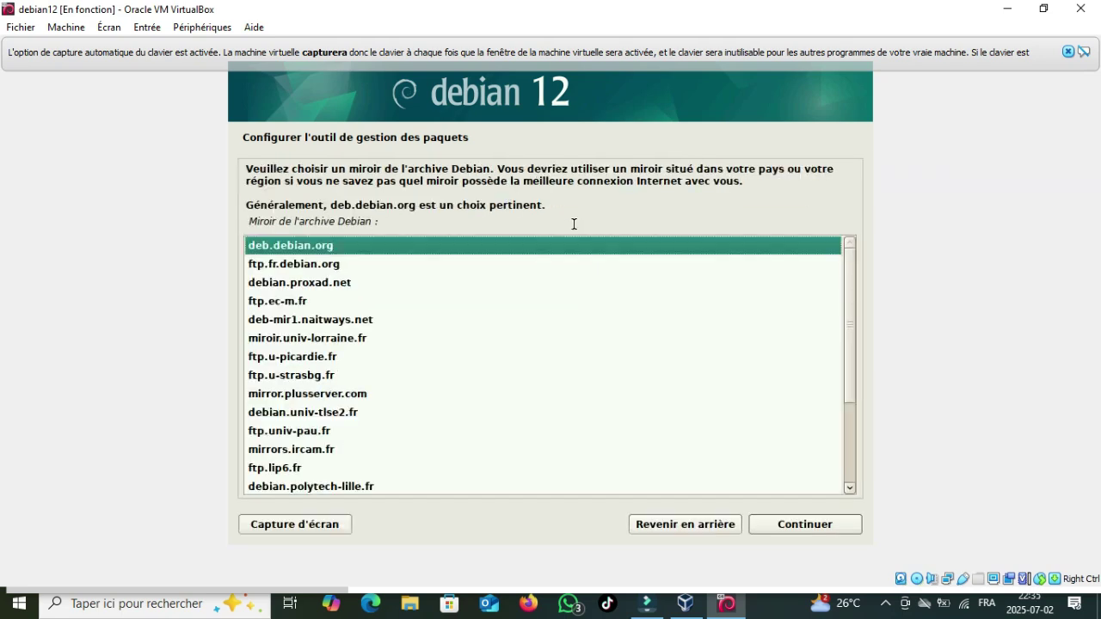
pyautogui.press('Return')
pyautogui.press('Return')
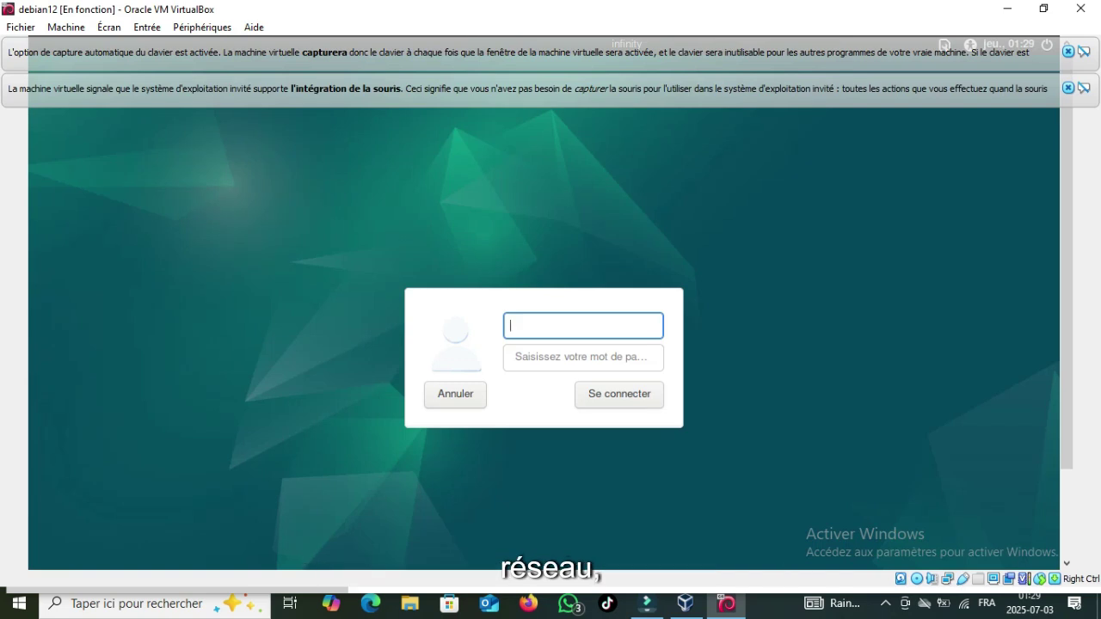
# Step: Sign in to the Xfce session with the user's login and password, then bring up the Applications menu
pyautogui.write('infinity')
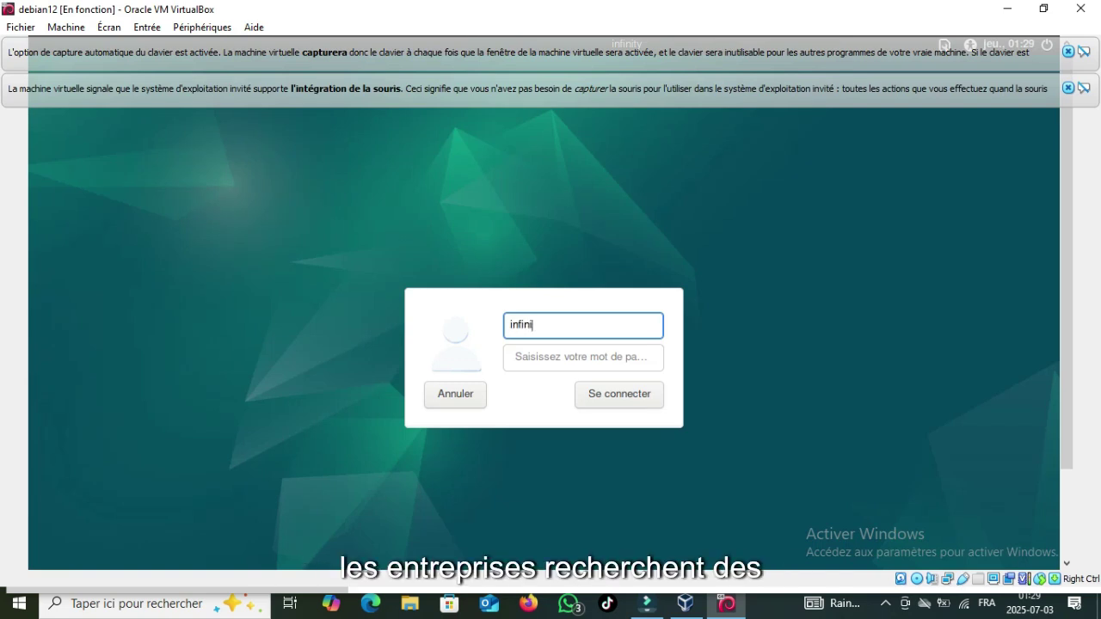
pyautogui.press('Tab')
pyautogui.write('****')
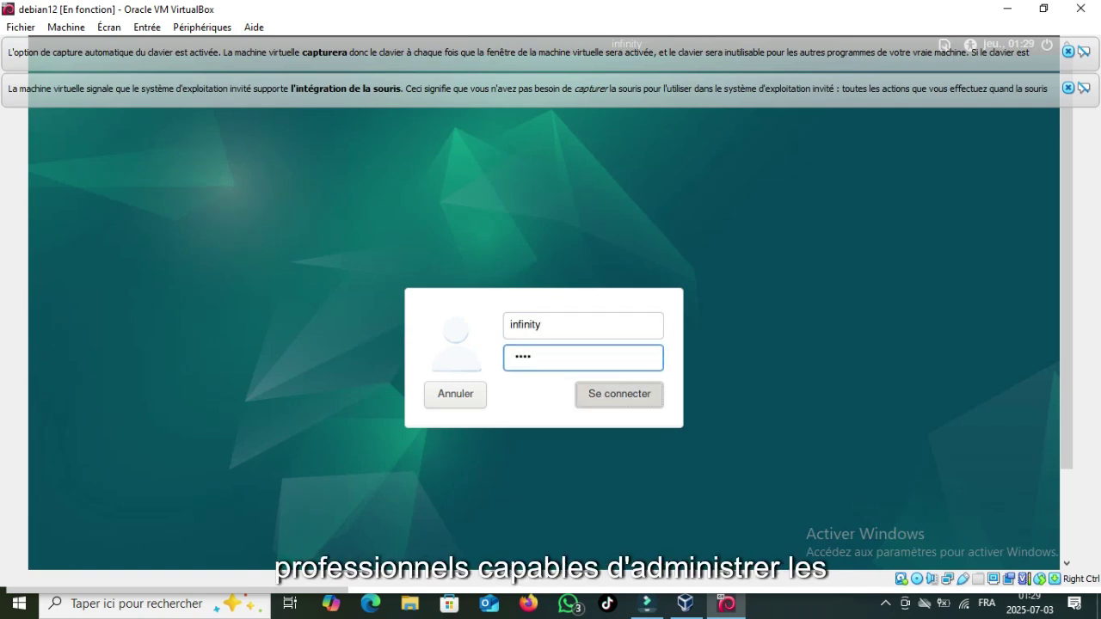
pyautogui.press('Return')
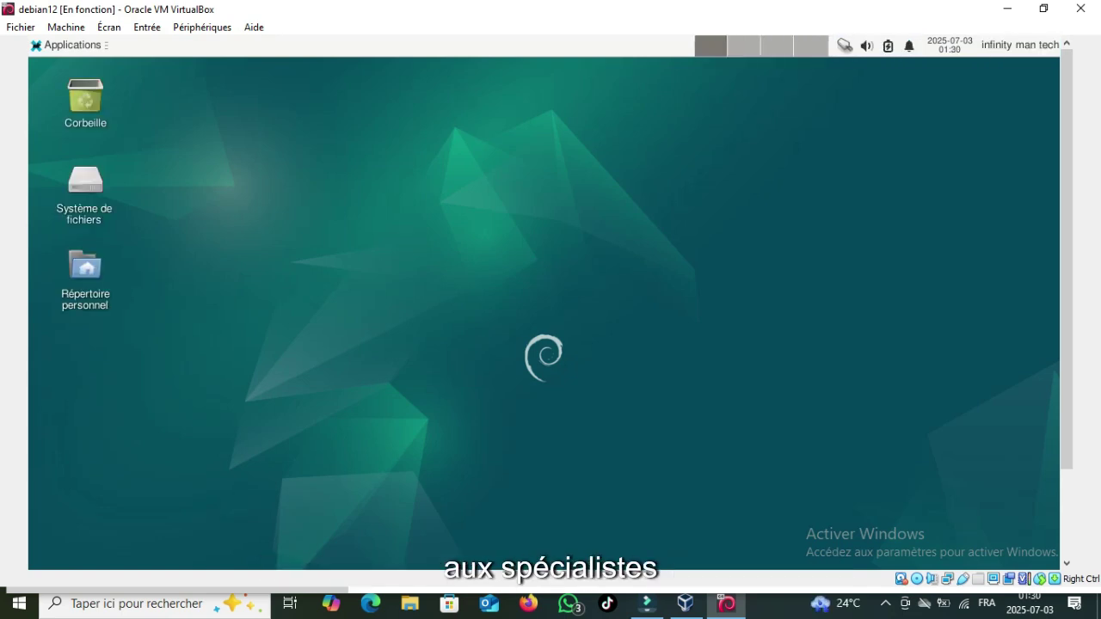
pyautogui.click(69, 44)
pyautogui.moveTo(103, 188)
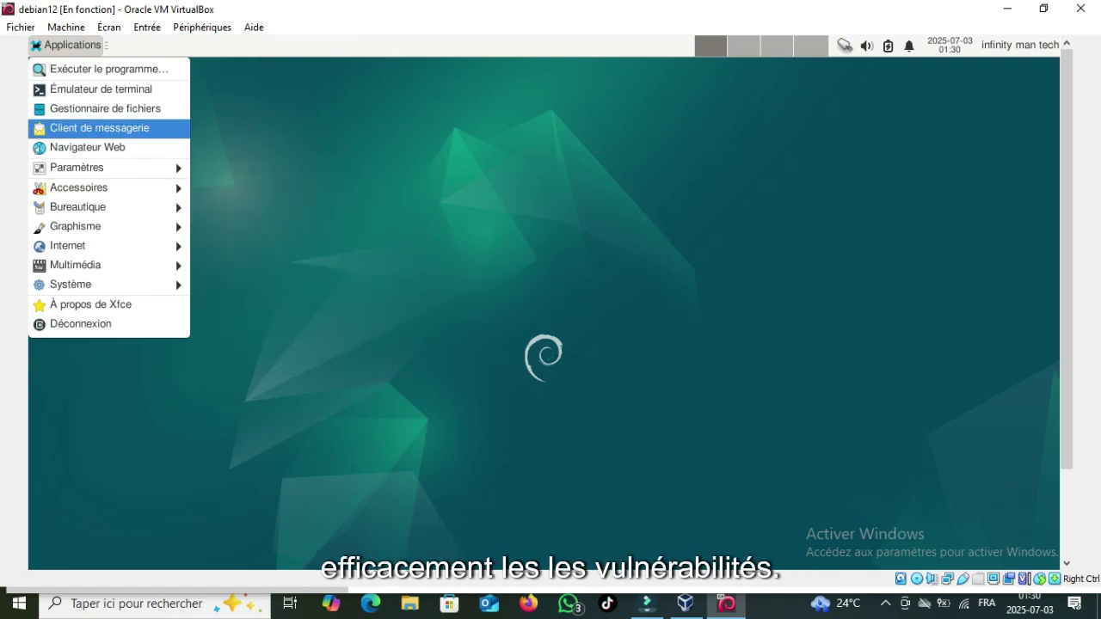
# Step: Open a terminal and get a root shell with sudo su and su root
pyautogui.click(100, 88)
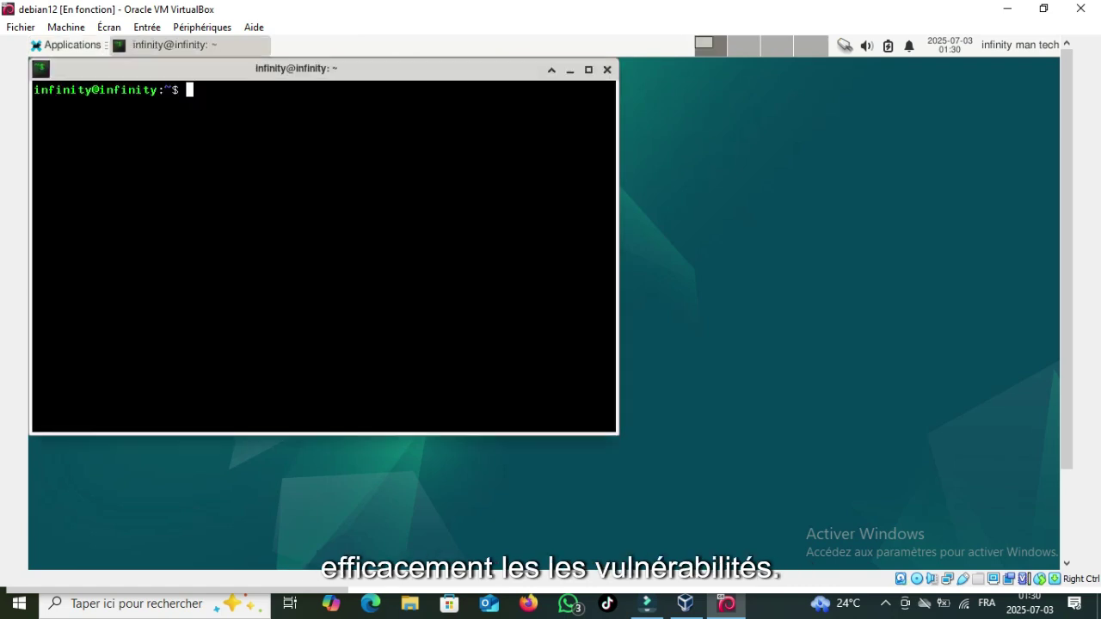
pyautogui.write('sudo su')
pyautogui.press('Return')
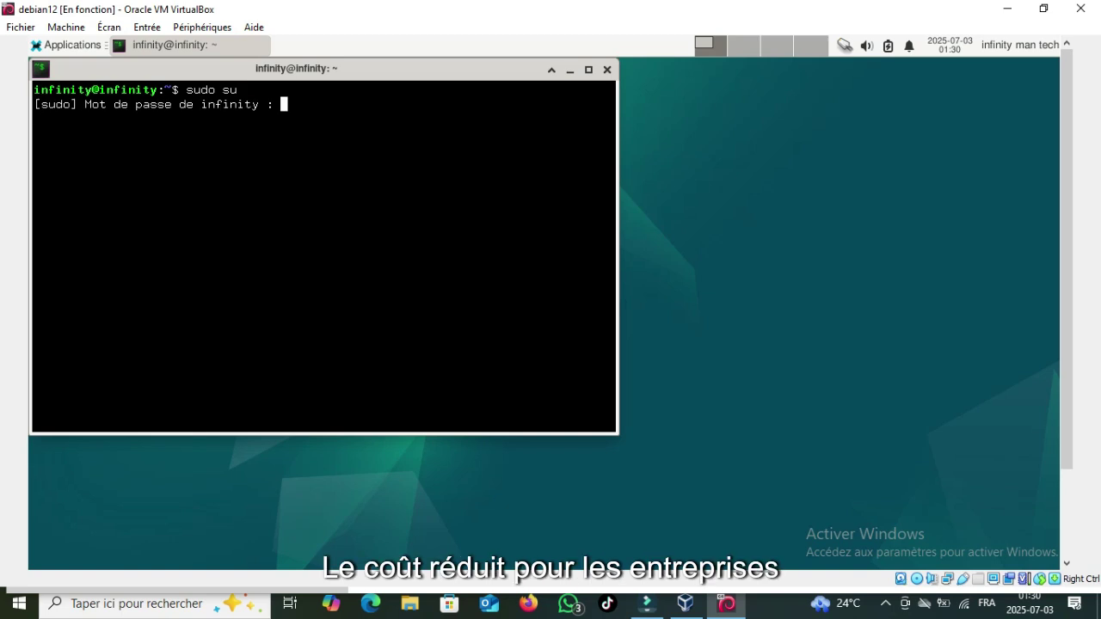
pyautogui.press('Return')
pyautogui.write('su root')
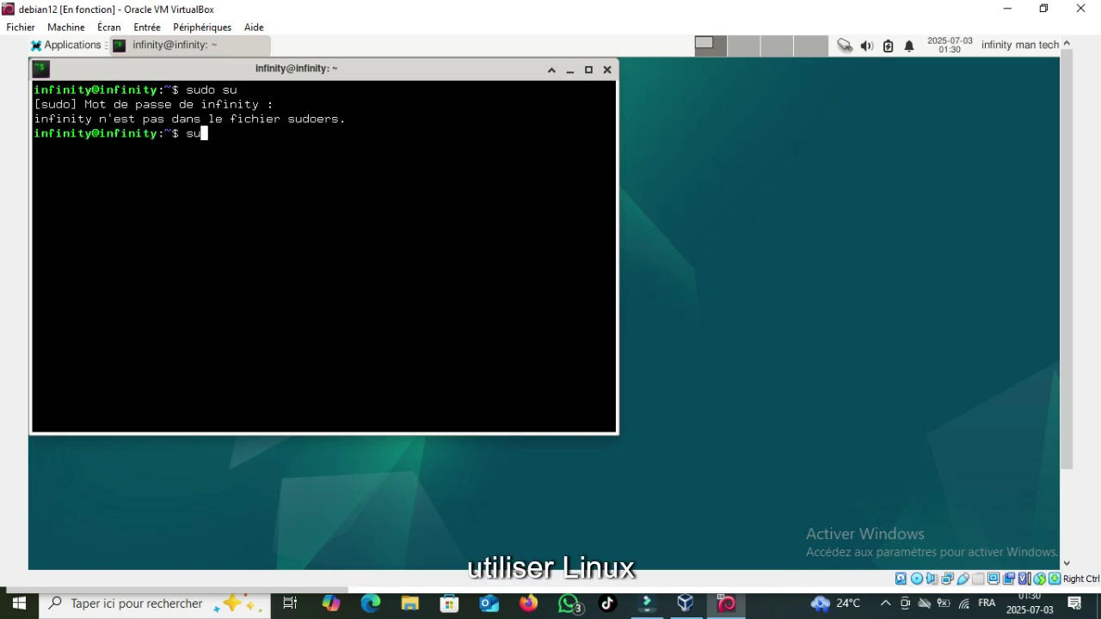
pyautogui.press('Return')
pyautogui.press('Return')
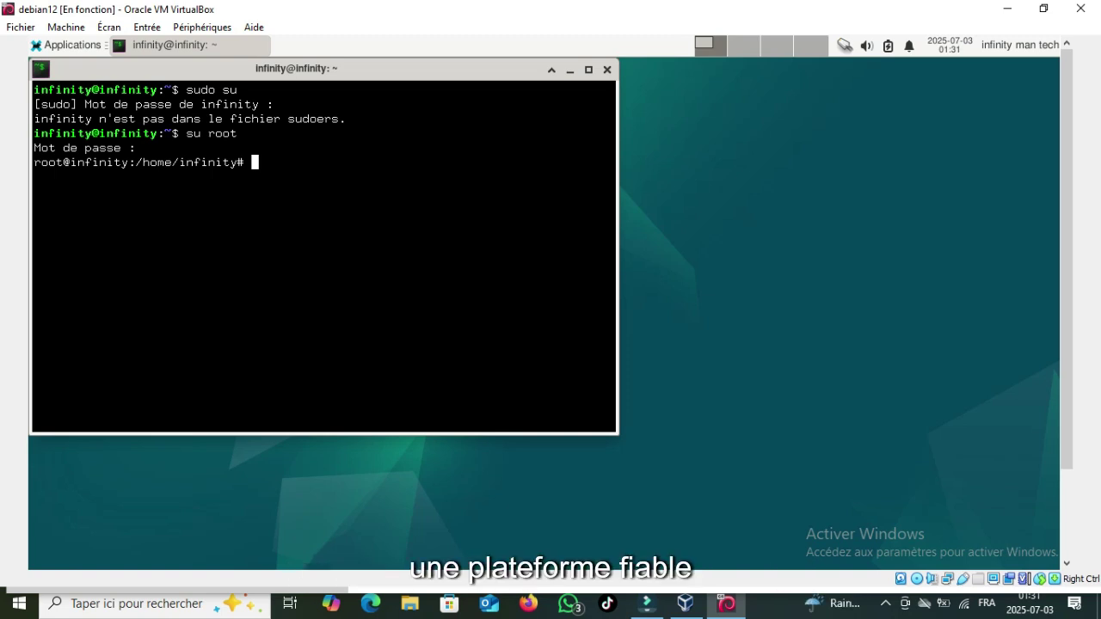
# Step: Add the user to the sudo group with gpasswd -a <user> sudo and close the terminal
pyautogui.write('gpass')
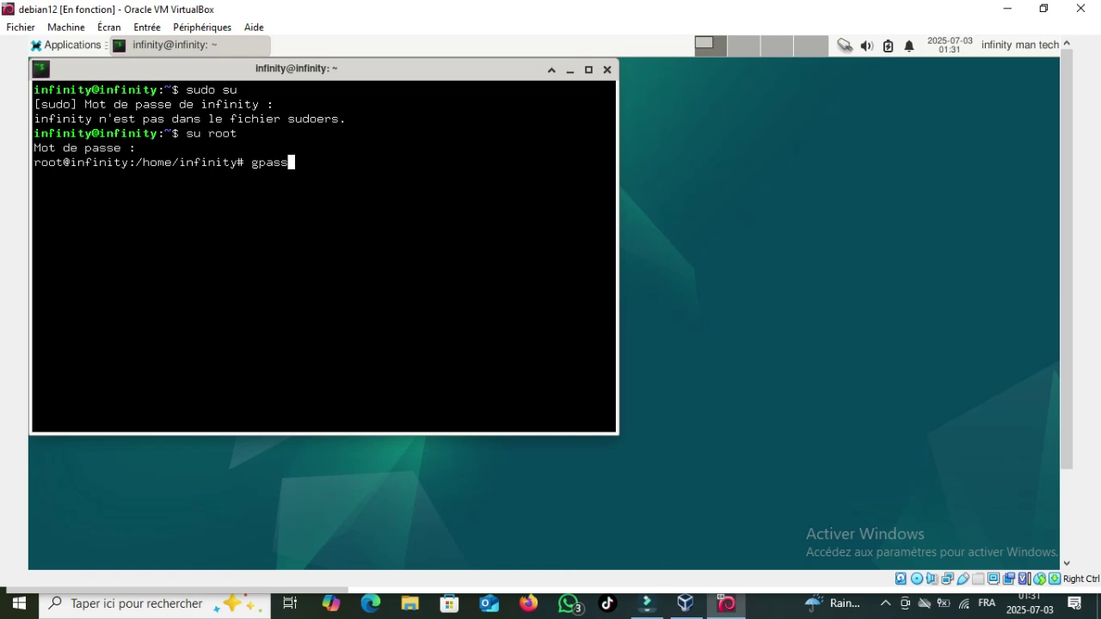
pyautogui.write('wd -a infinity sudo')
pyautogui.press('Return')
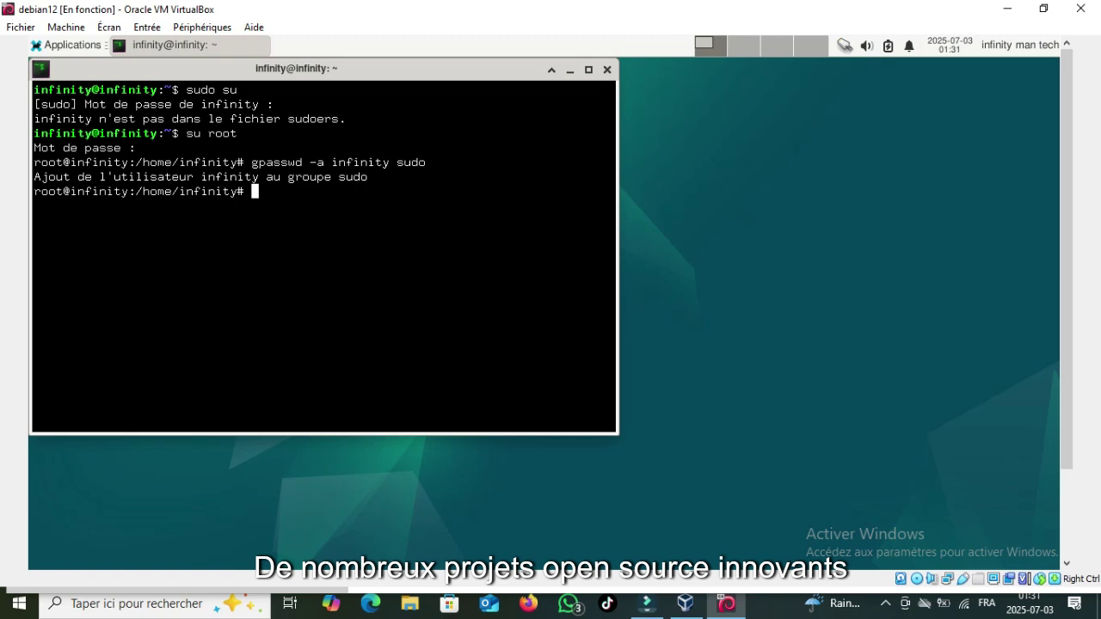
pyautogui.click(607, 69)
pyautogui.click(67, 45)
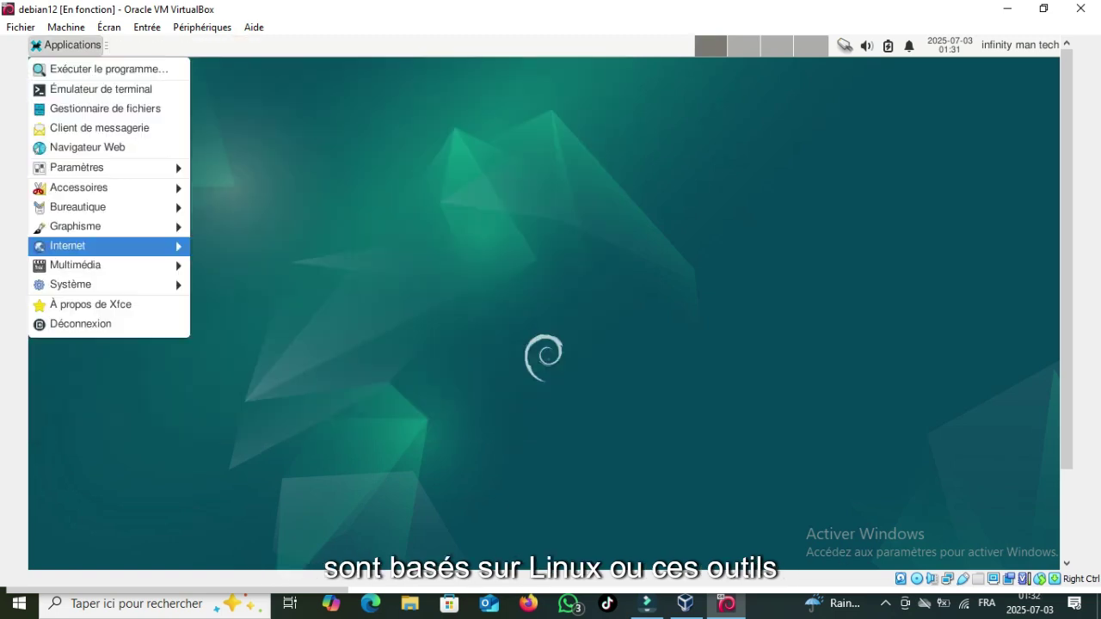
# Step: Log out, sign back in with the user's credentials, and open a new terminal with Ctrl+Alt+T
pyautogui.click(80, 324)
pyautogui.click(352, 306)
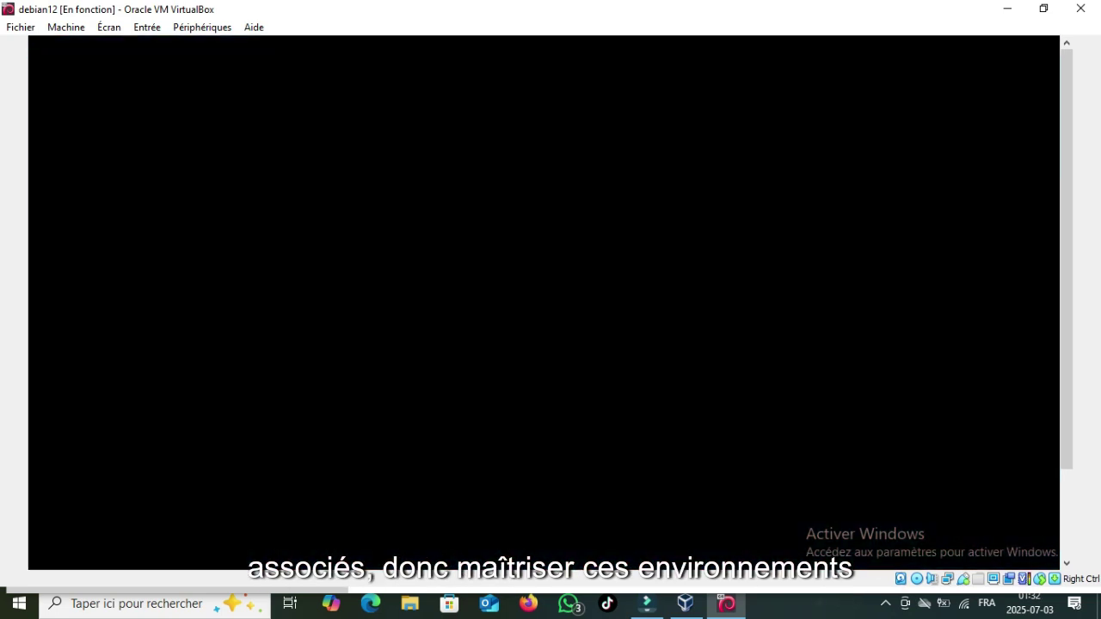
pyautogui.write('infinity')
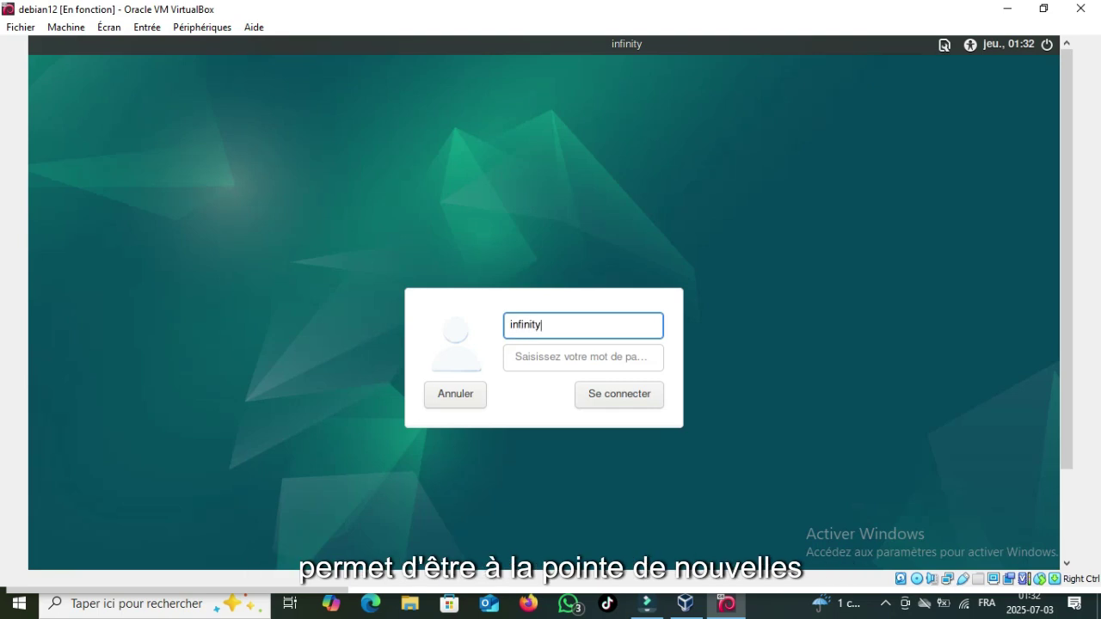
pyautogui.press('Tab')
pyautogui.write('1234')
pyautogui.press('Return')
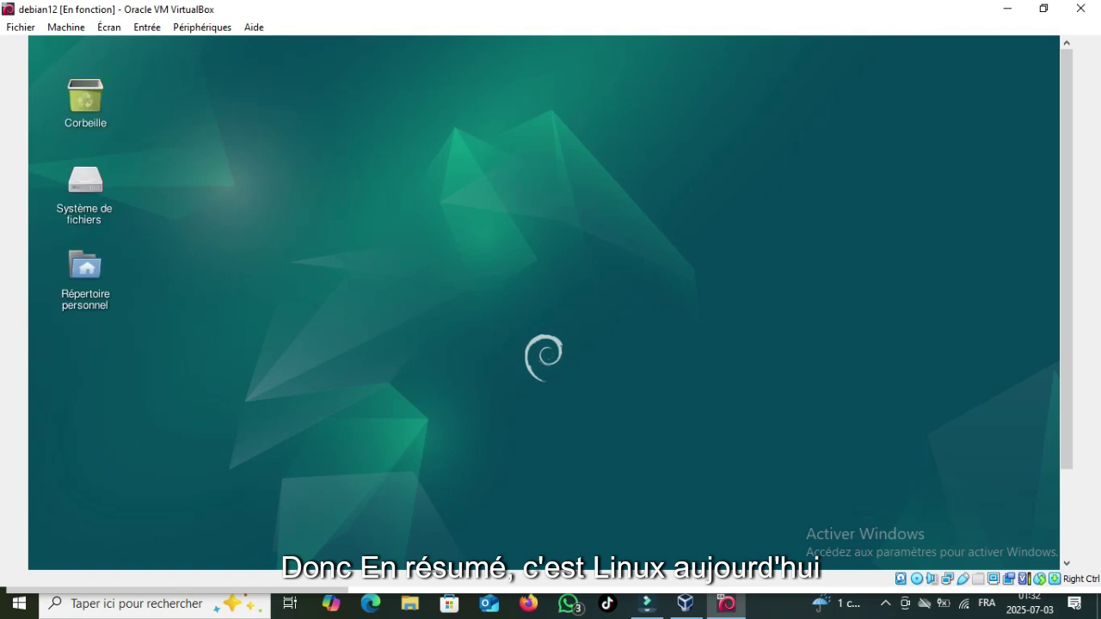
pyautogui.hotkey('ctrl', 'alt', 't')
pyautogui.write('sudo apt i')
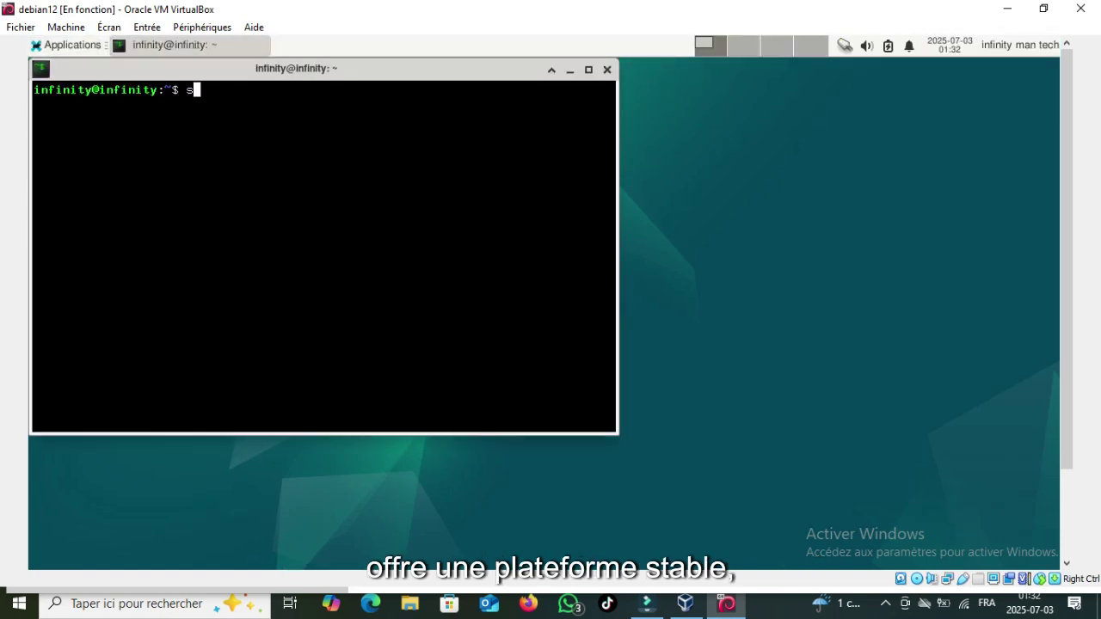
pyautogui.write('nst')
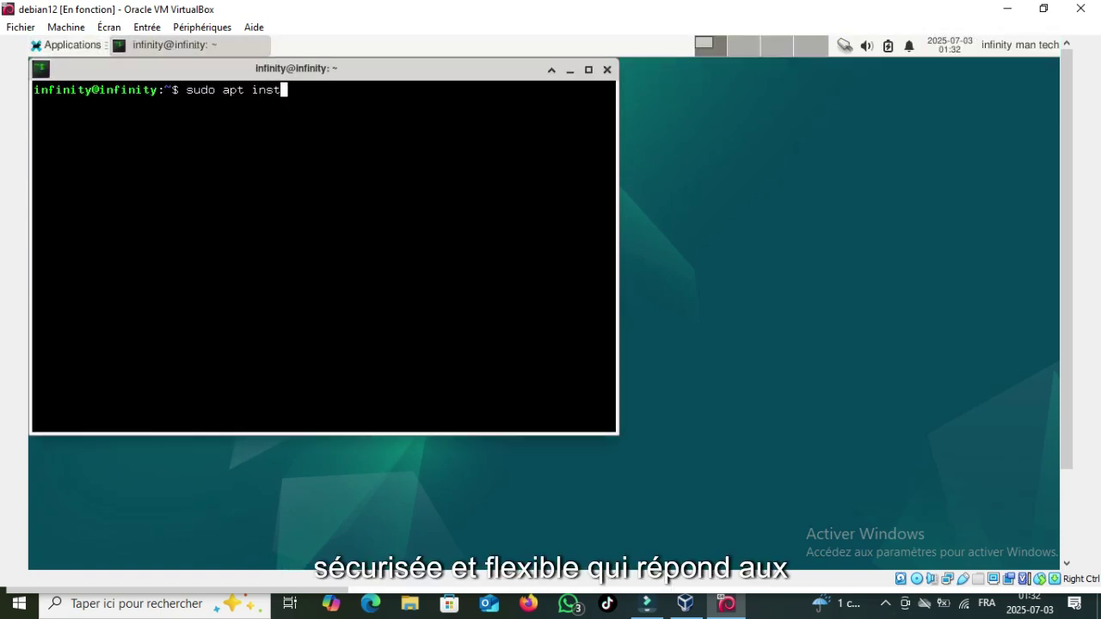
pyautogui.write('all make gcc dkms')
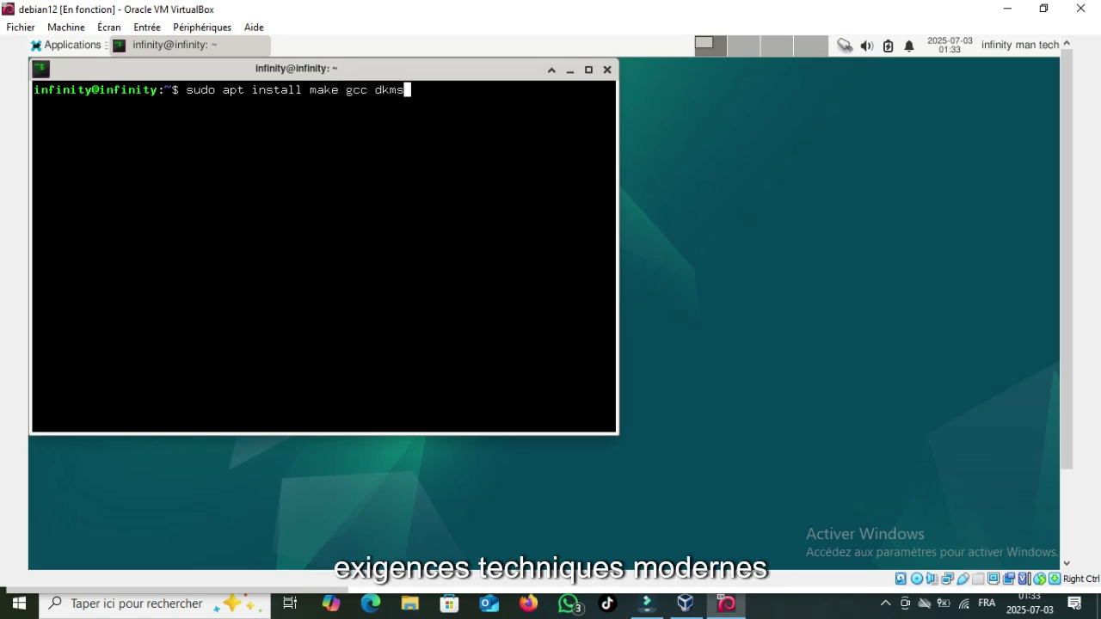
# Step: Run sudo apt install make gcc dkms and confirm installing the listed packages
pyautogui.press('Return')
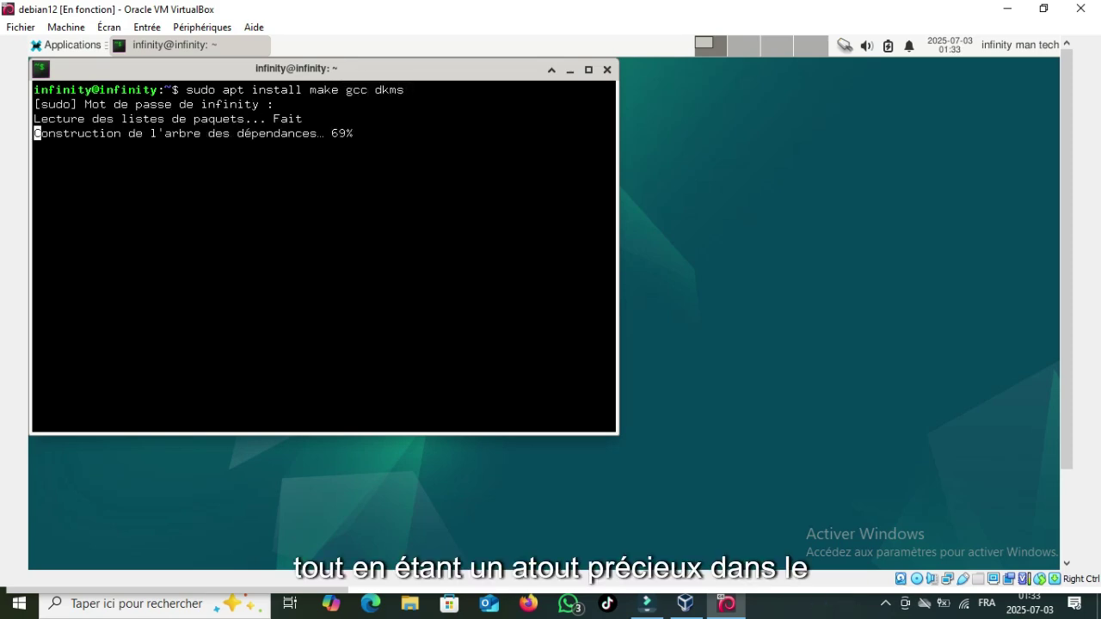
pyautogui.press('Return')
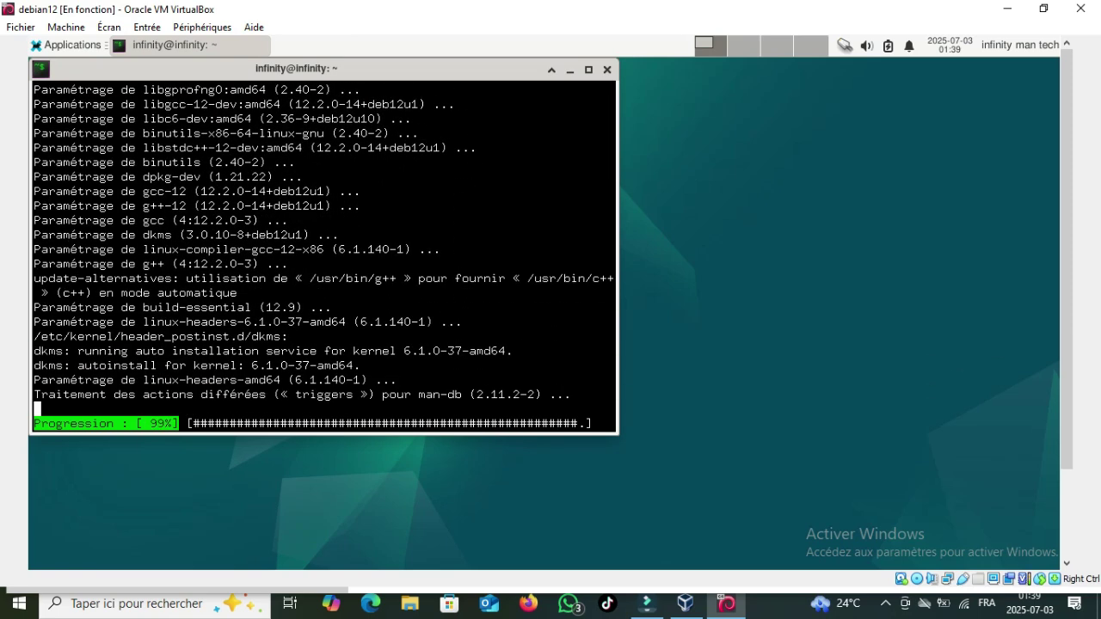
# Step: Run sudo apt update and sudo apt upgrade, then close the terminal
pyautogui.write('su')
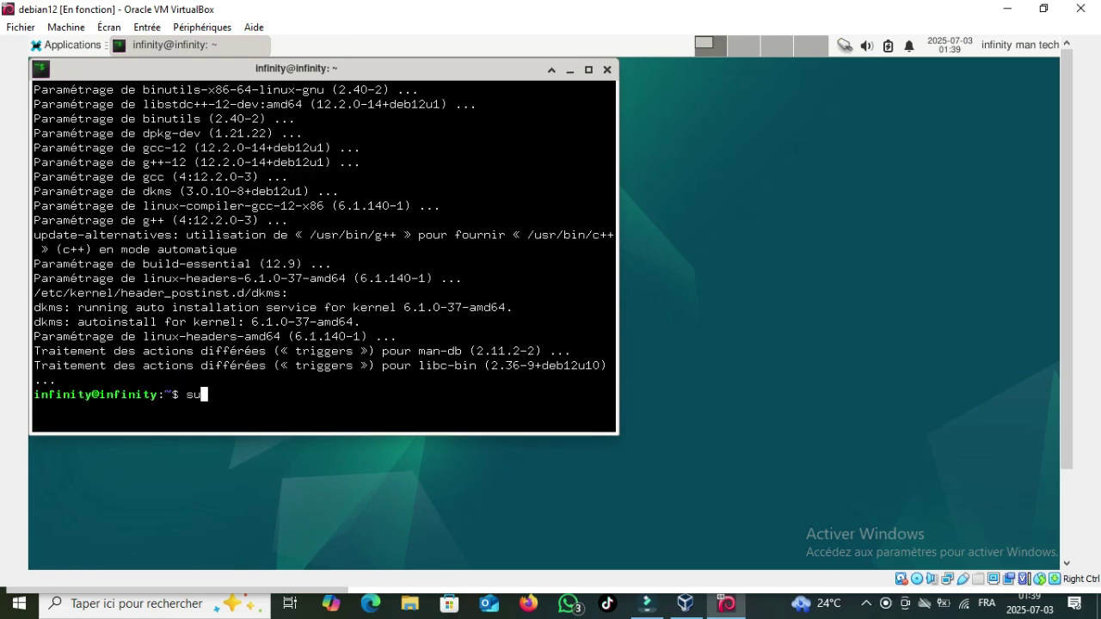
pyautogui.write('do apt update')
pyautogui.press('Return')
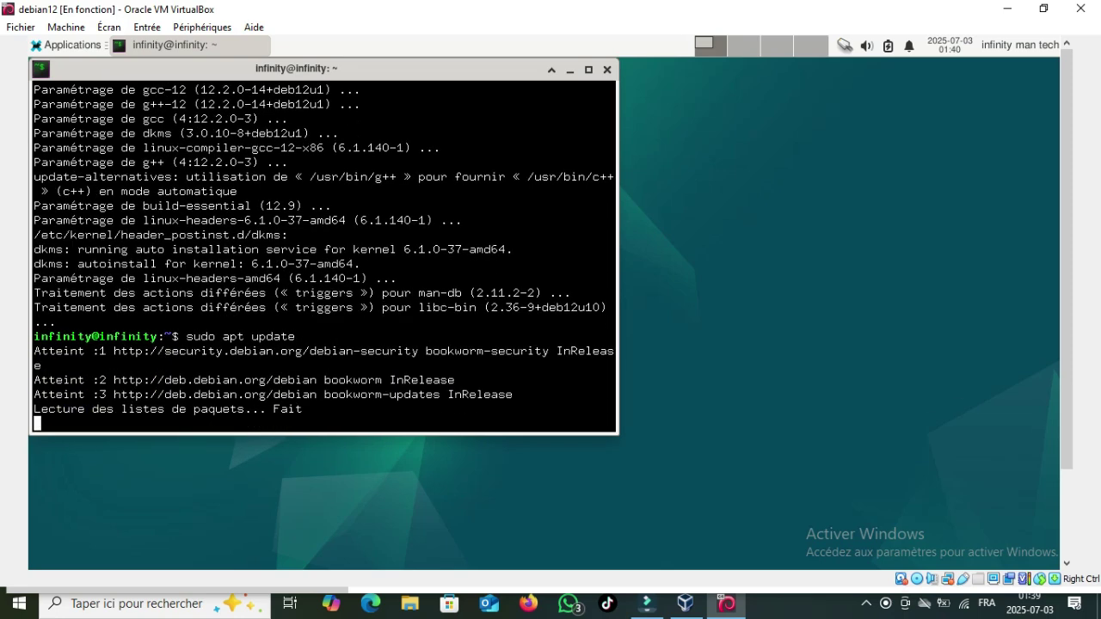
pyautogui.write('sudo apt upgrade')
pyautogui.press('Return')
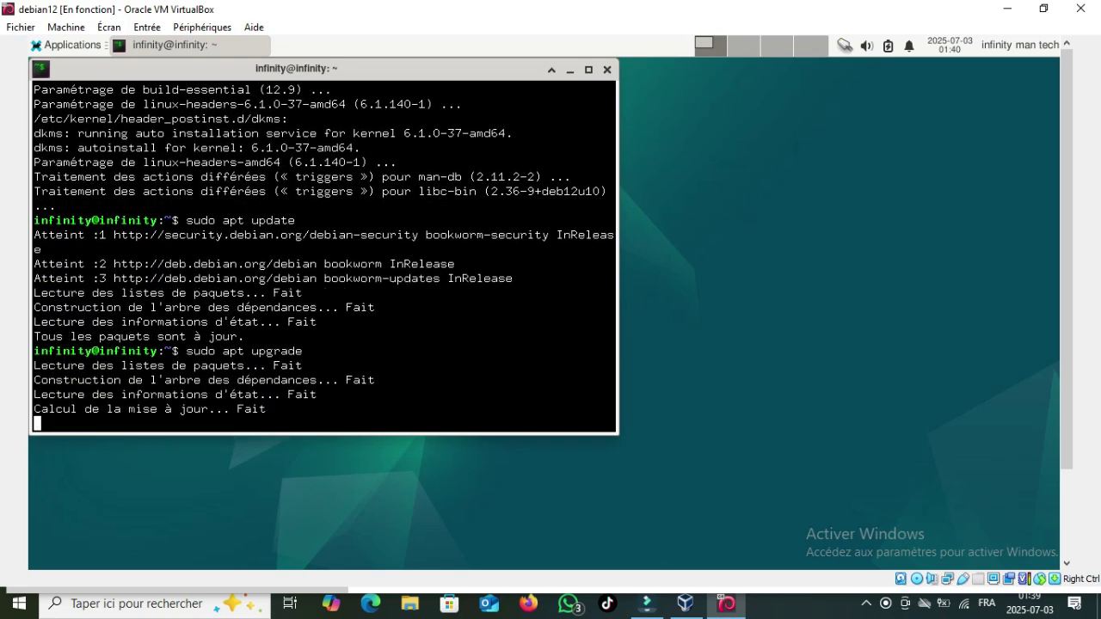
pyautogui.hotkey('ctrl', 'd')
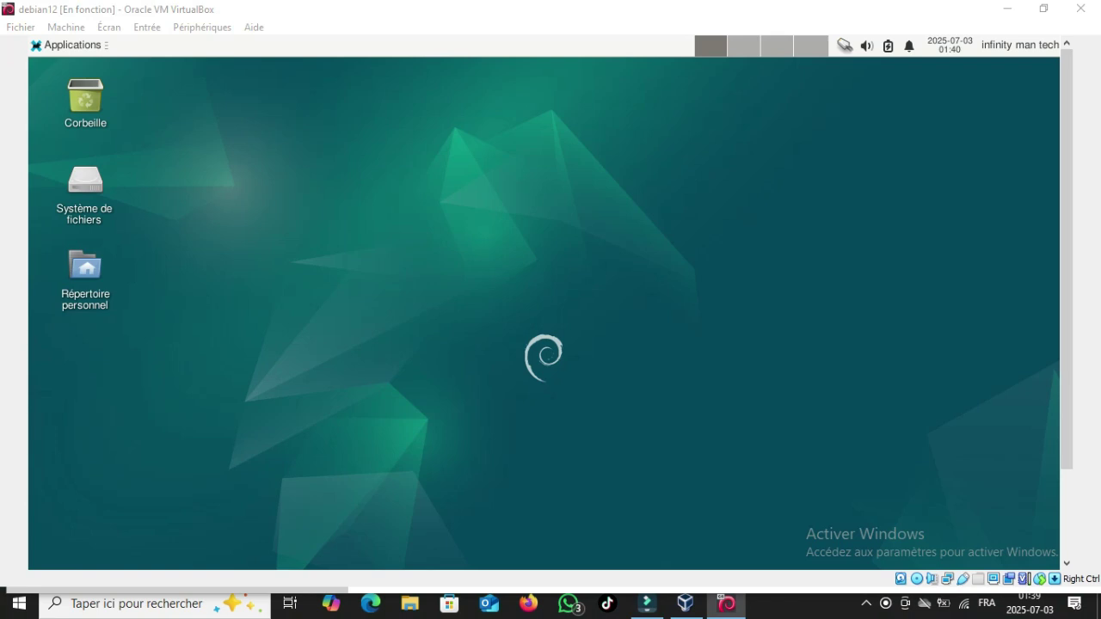
# Step: Shut down the Debian VM through Applications > Déconnexion > Éteindre
pyautogui.click(68, 44)
pyautogui.click(258, 185)
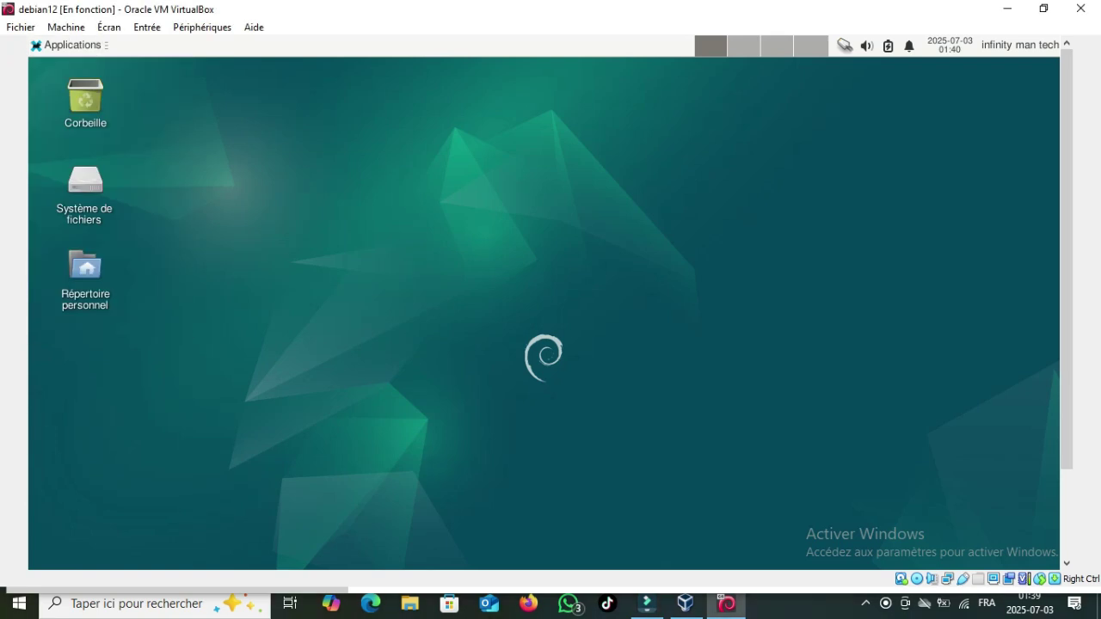
pyautogui.press('Escape')
pyautogui.click(69, 45)
pyautogui.click(83, 322)
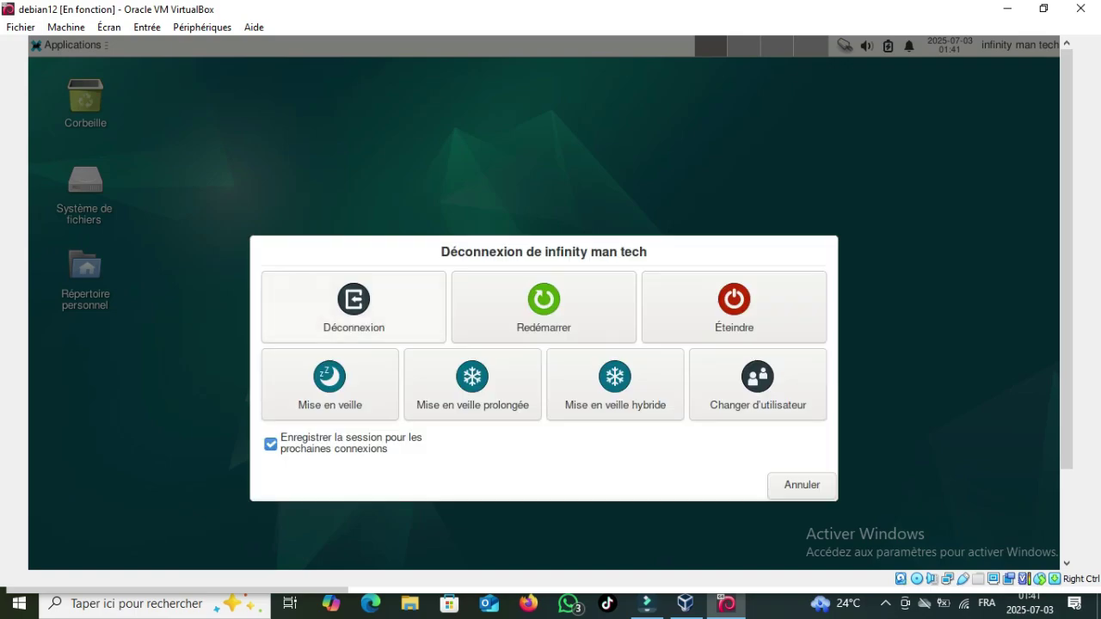
pyautogui.click(352, 301)
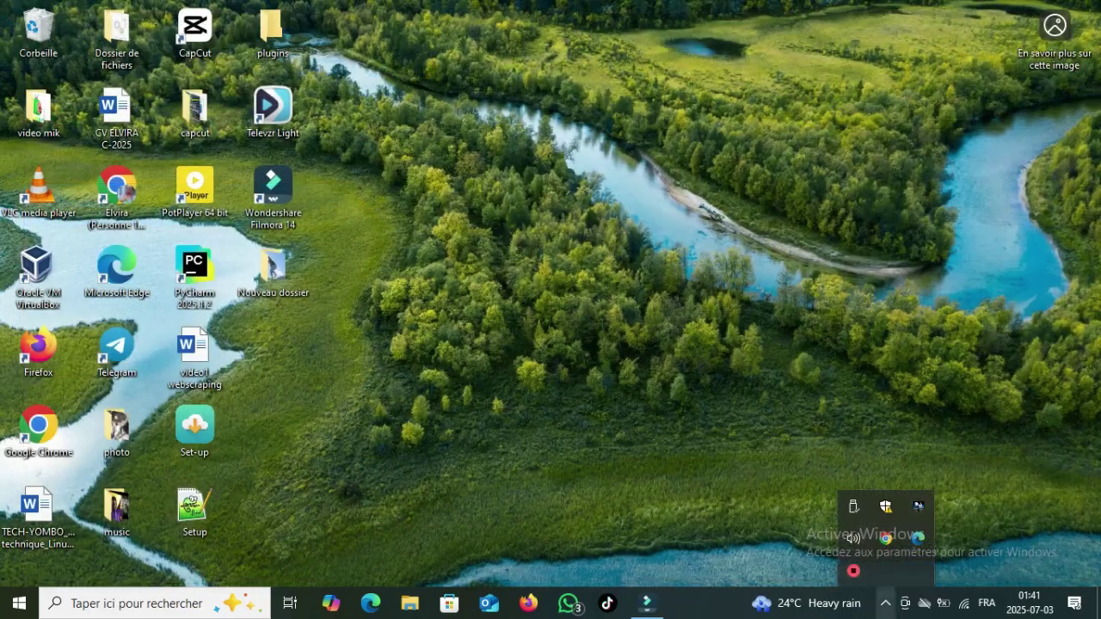
pyautogui.click(853, 570)
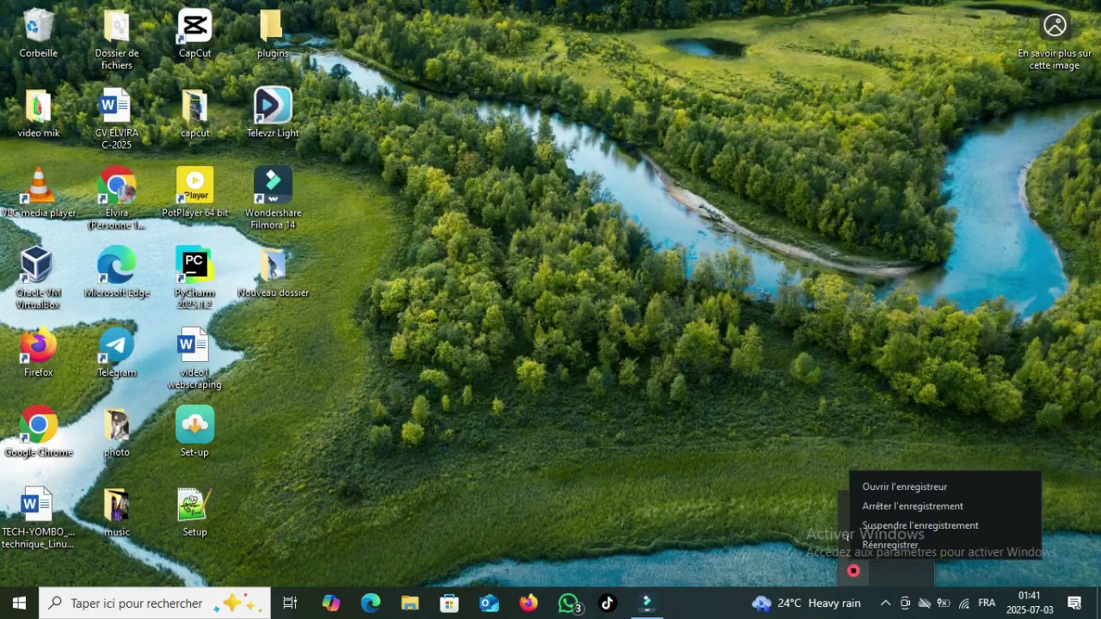